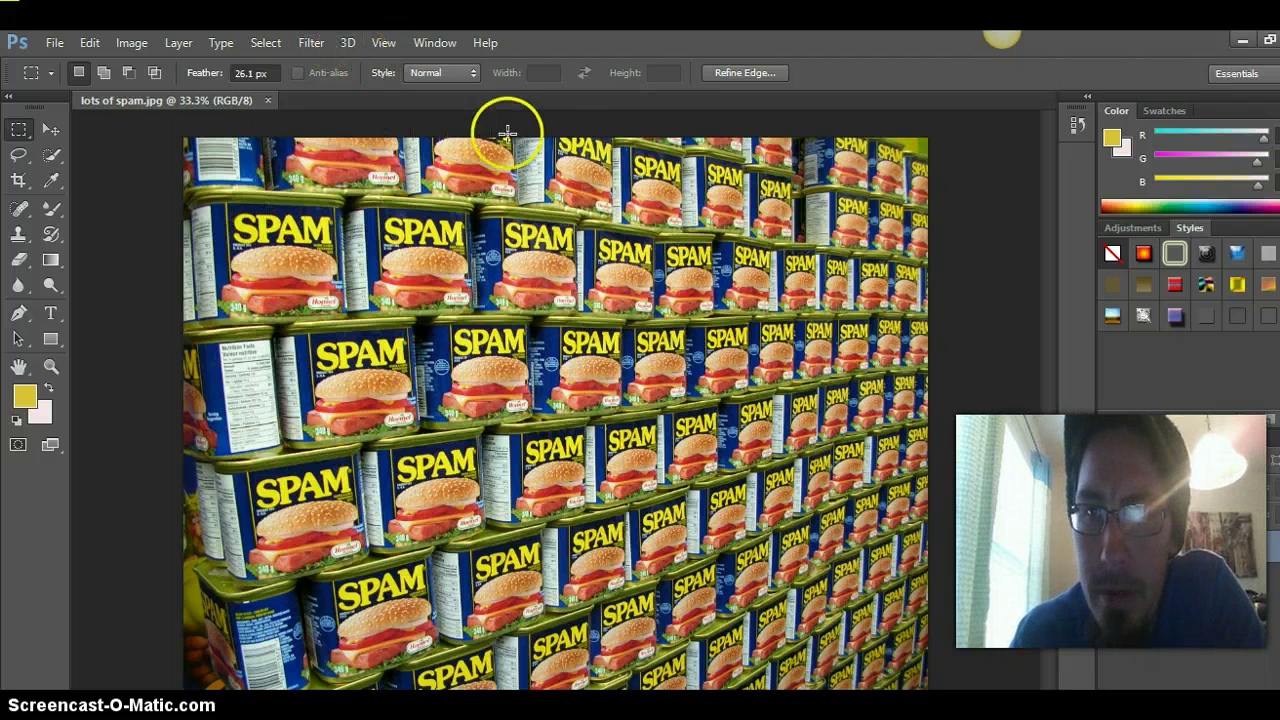
# Set the foreground color to the dark blue 1b3d9e
pyautogui.click(26, 398)
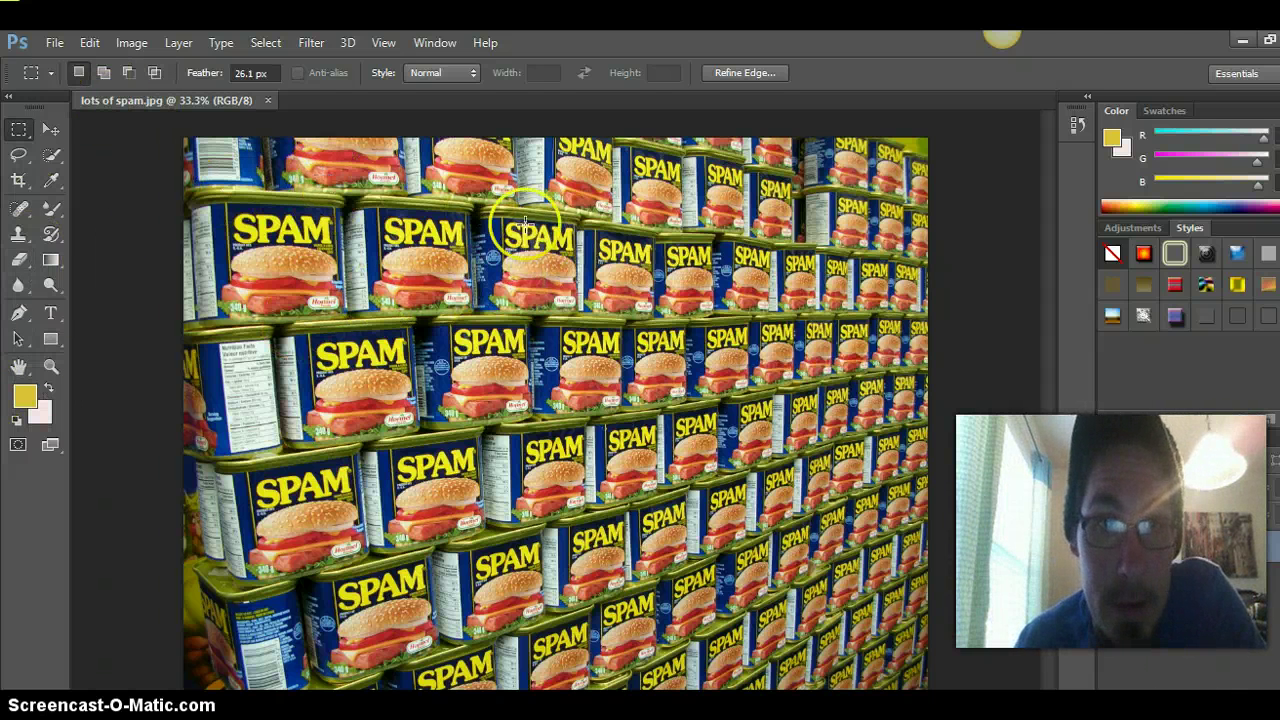
pyautogui.click(27, 400)
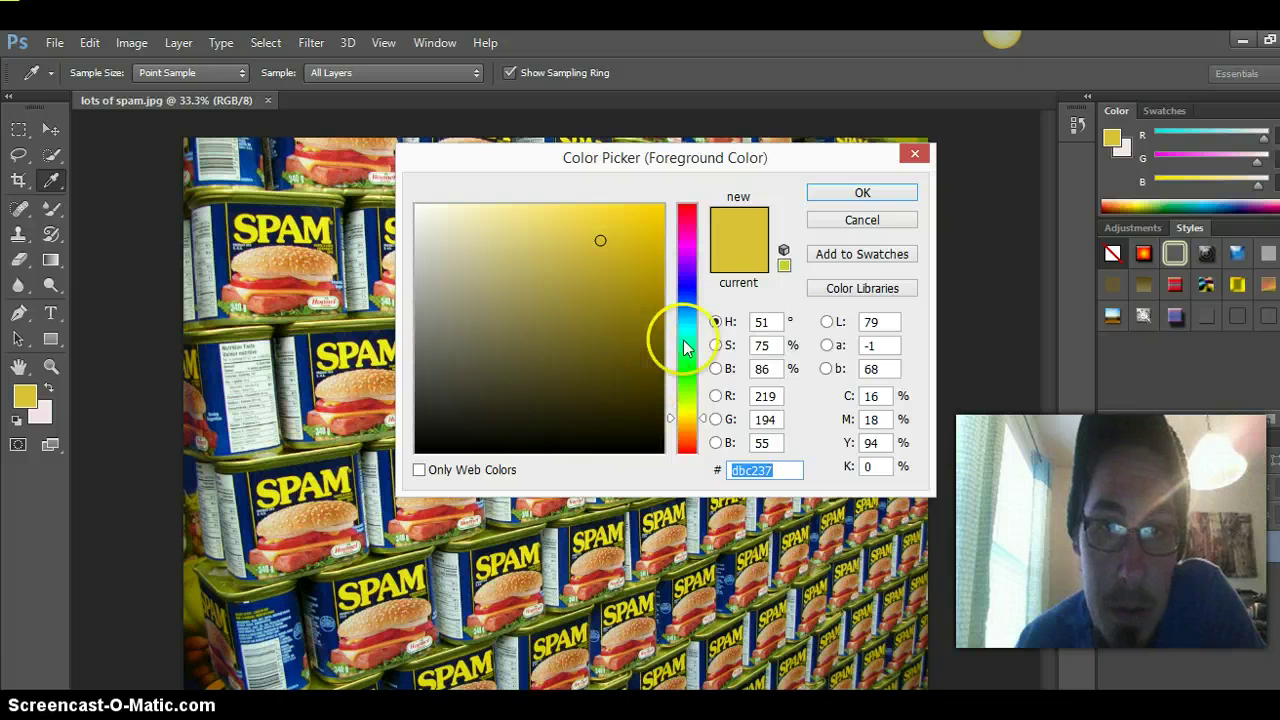
pyautogui.click(681, 298)
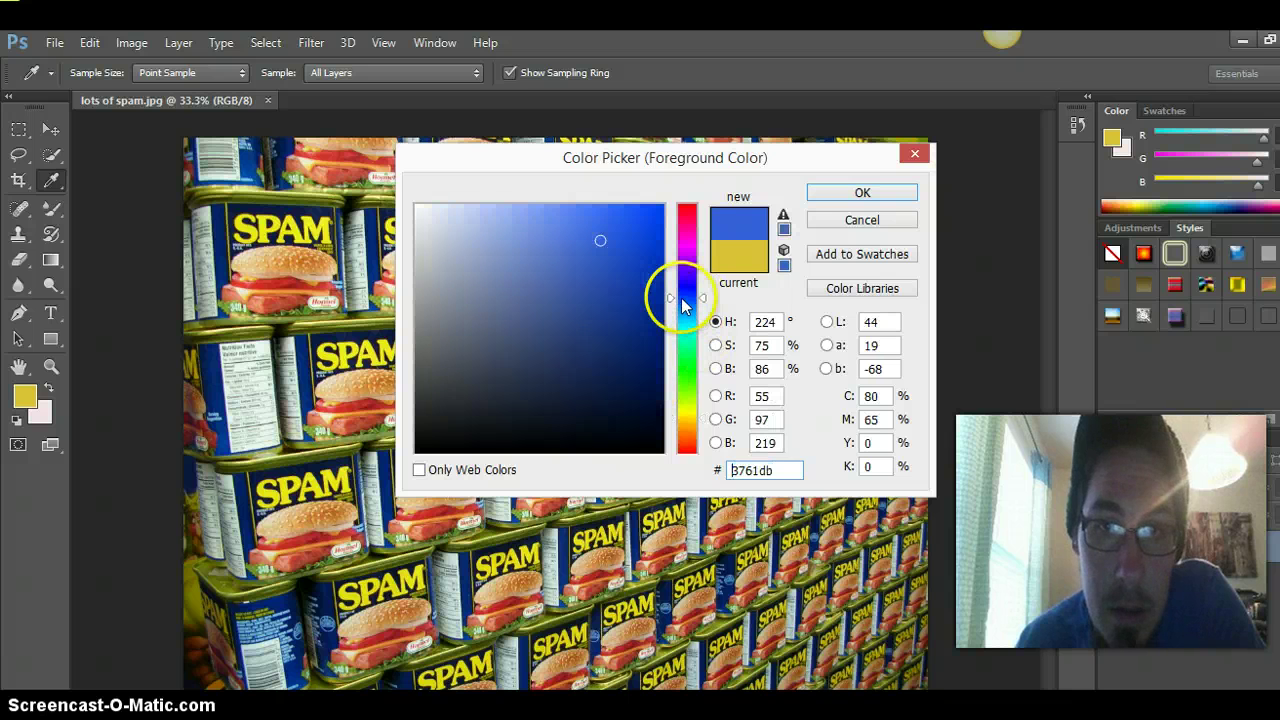
pyautogui.click(620, 298)
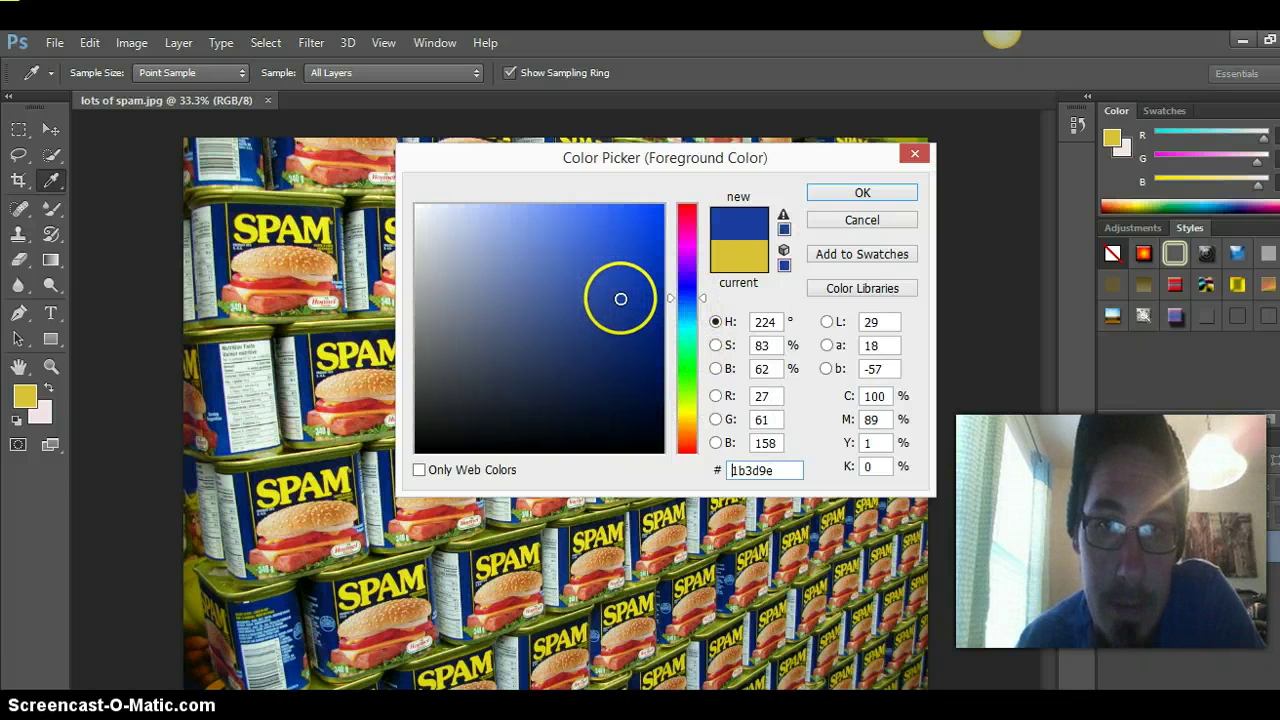
pyautogui.click(890, 194)
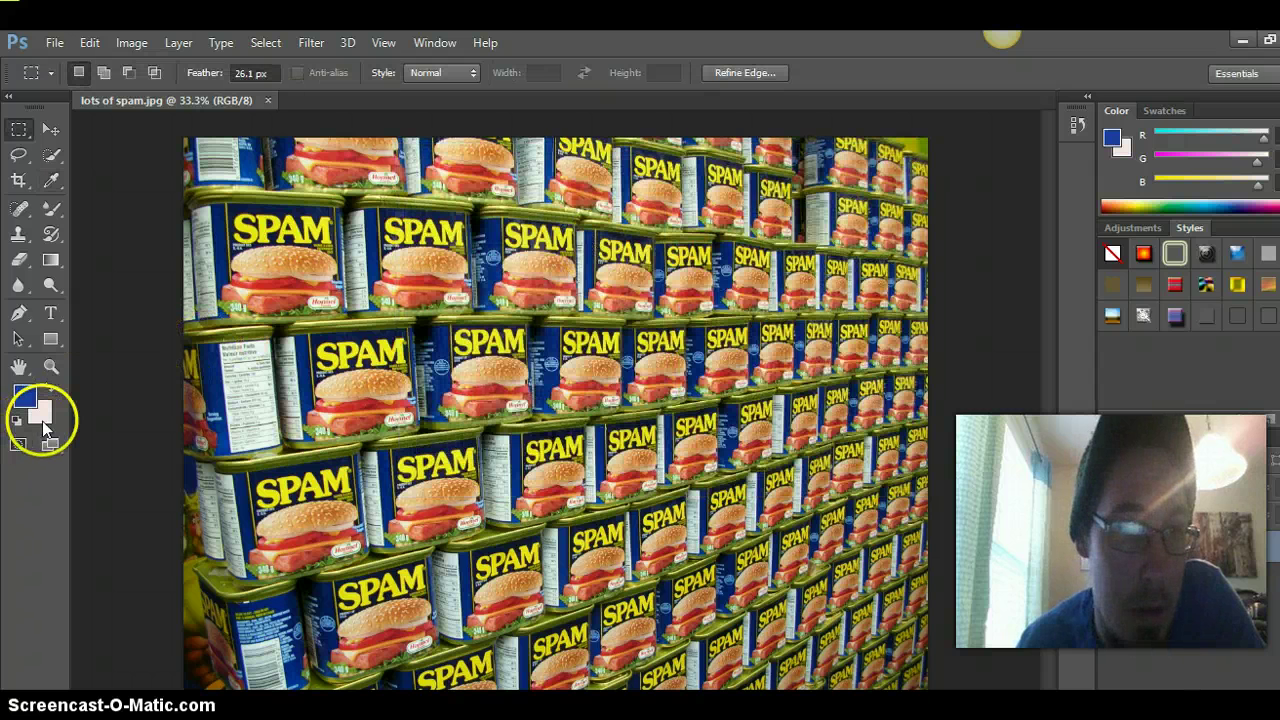
# Set the background color to a bright, saturated crimson red
pyautogui.click(44, 428)
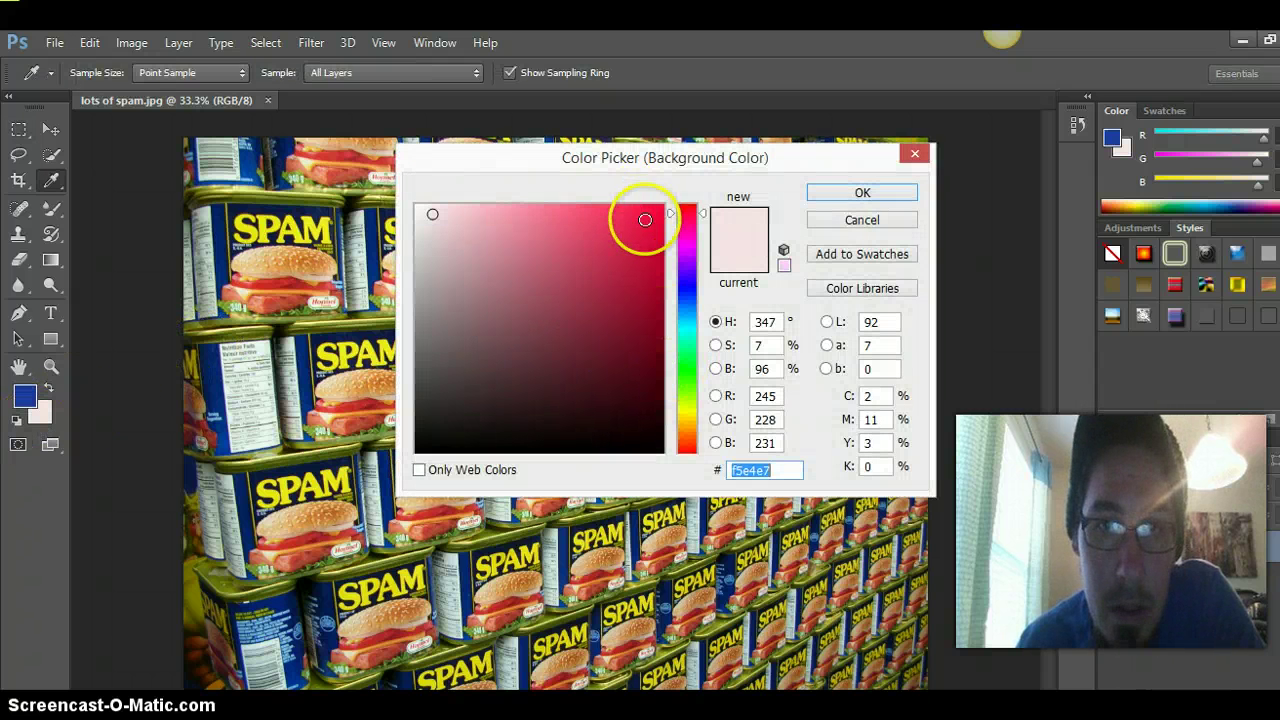
pyautogui.click(645, 219)
pyautogui.click(866, 193)
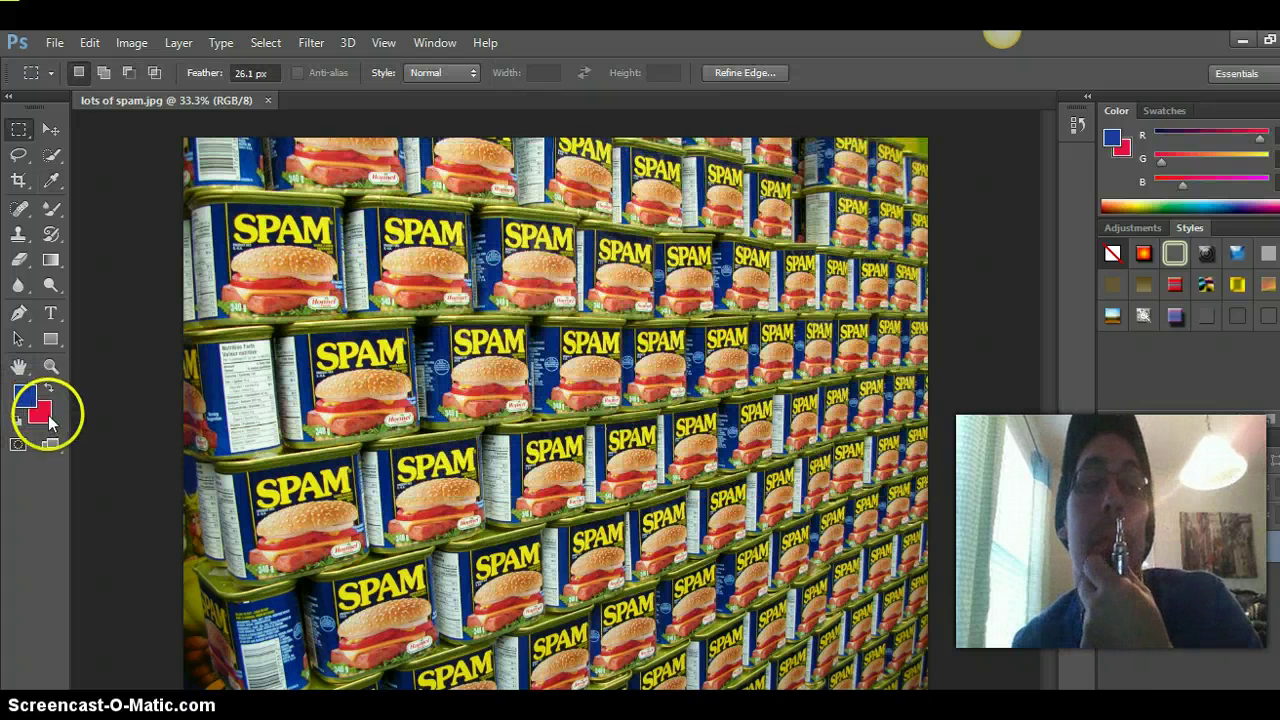
pyautogui.click(320, 42)
pyautogui.click(350, 117)
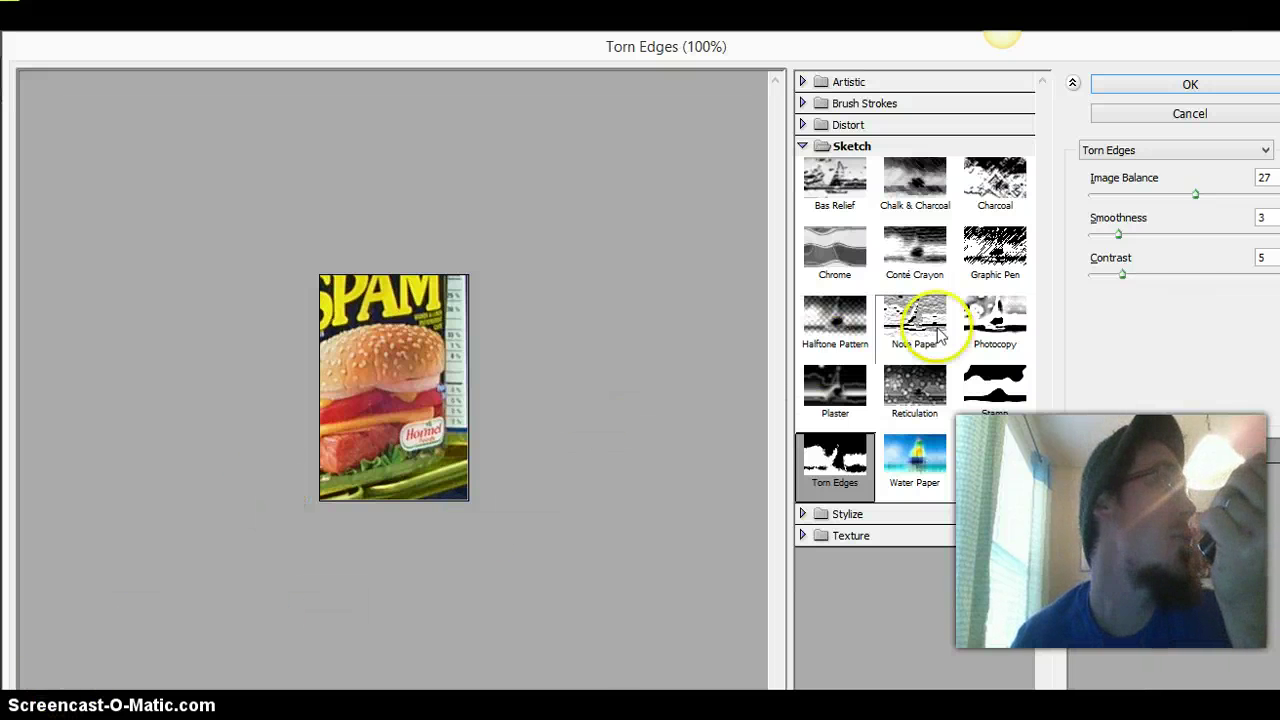
pyautogui.click(1229, 118)
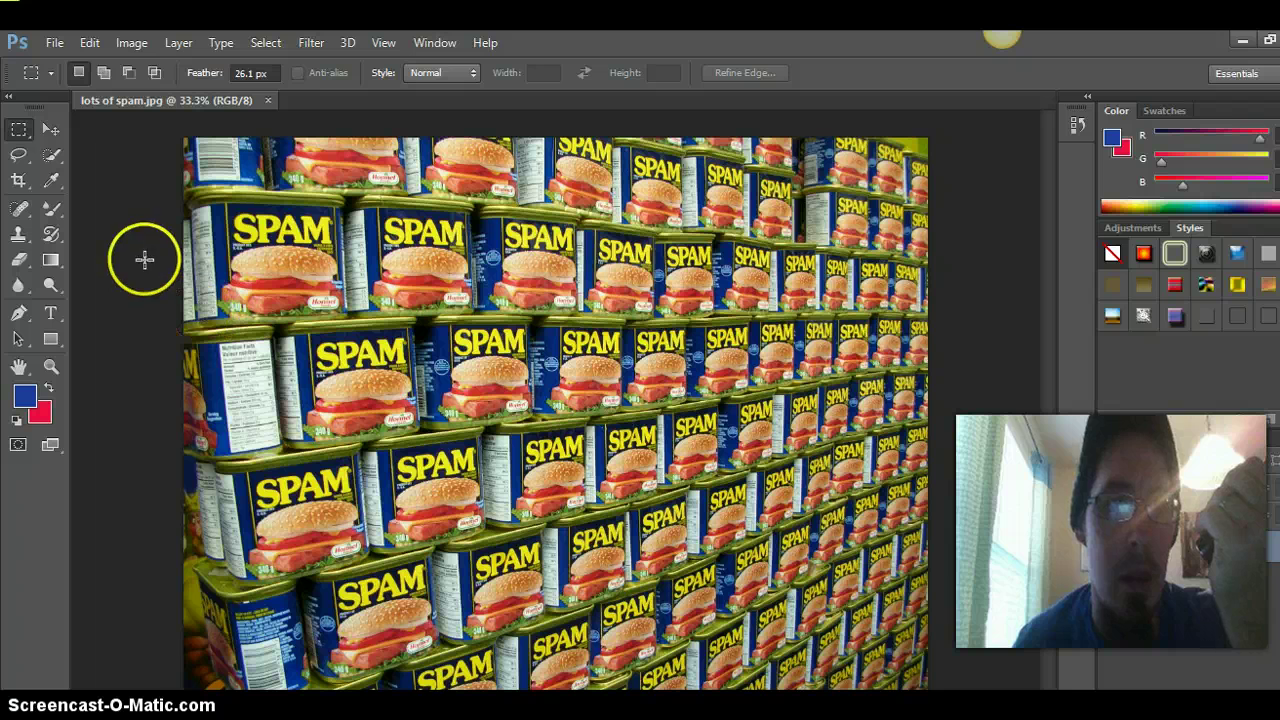
pyautogui.click(53, 128)
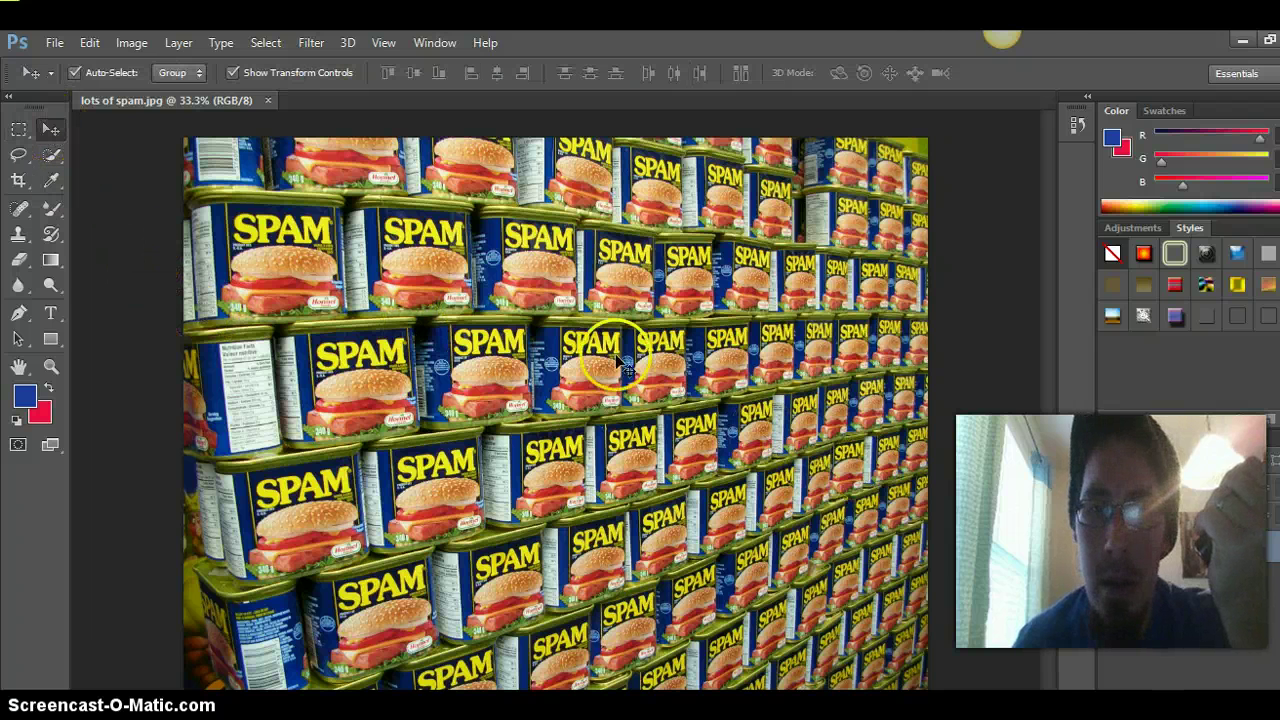
pyautogui.click(21, 130)
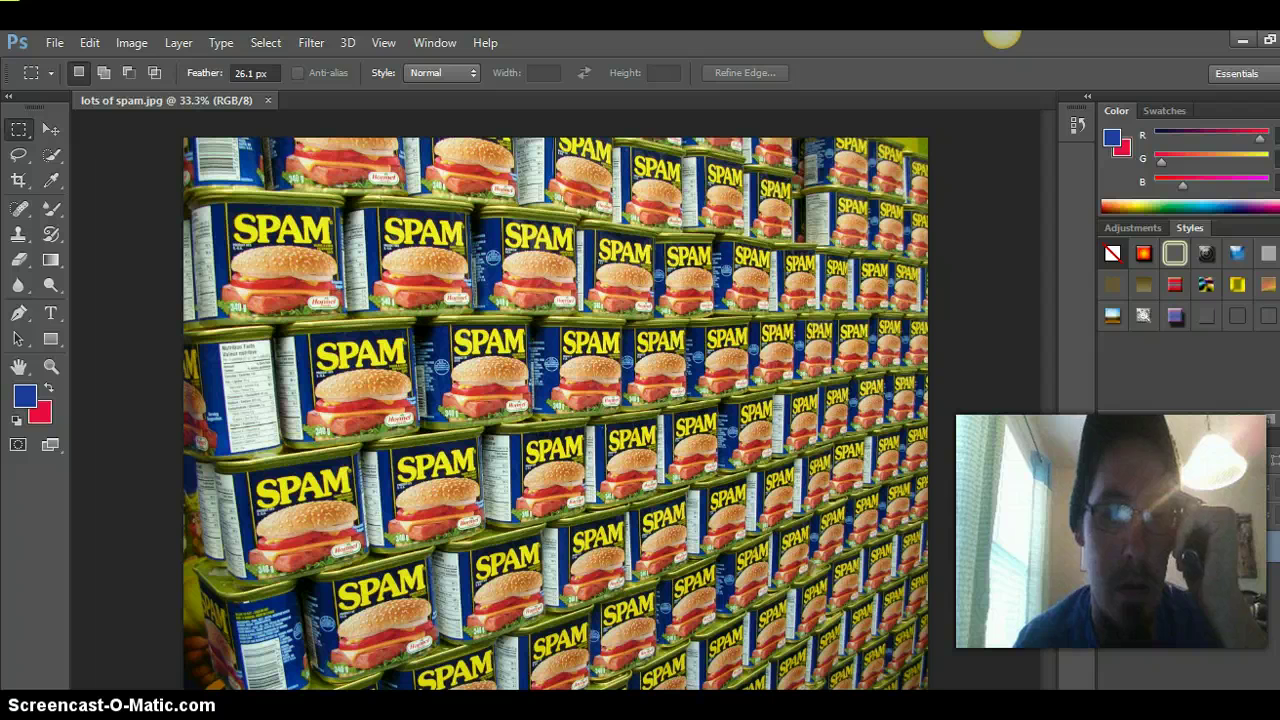
pyautogui.moveTo(622, 705)
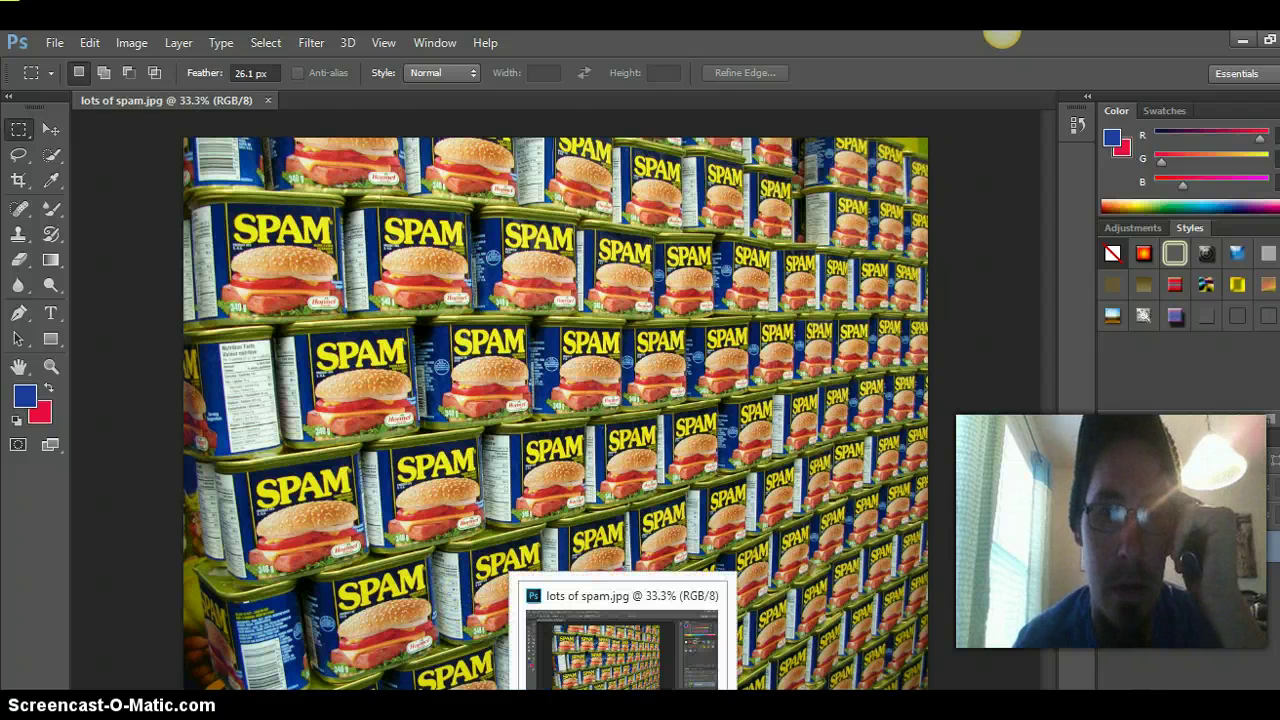
# Open the Filter Gallery and examine the Torn Edges effect on the whole spam can photo
pyautogui.click(312, 42)
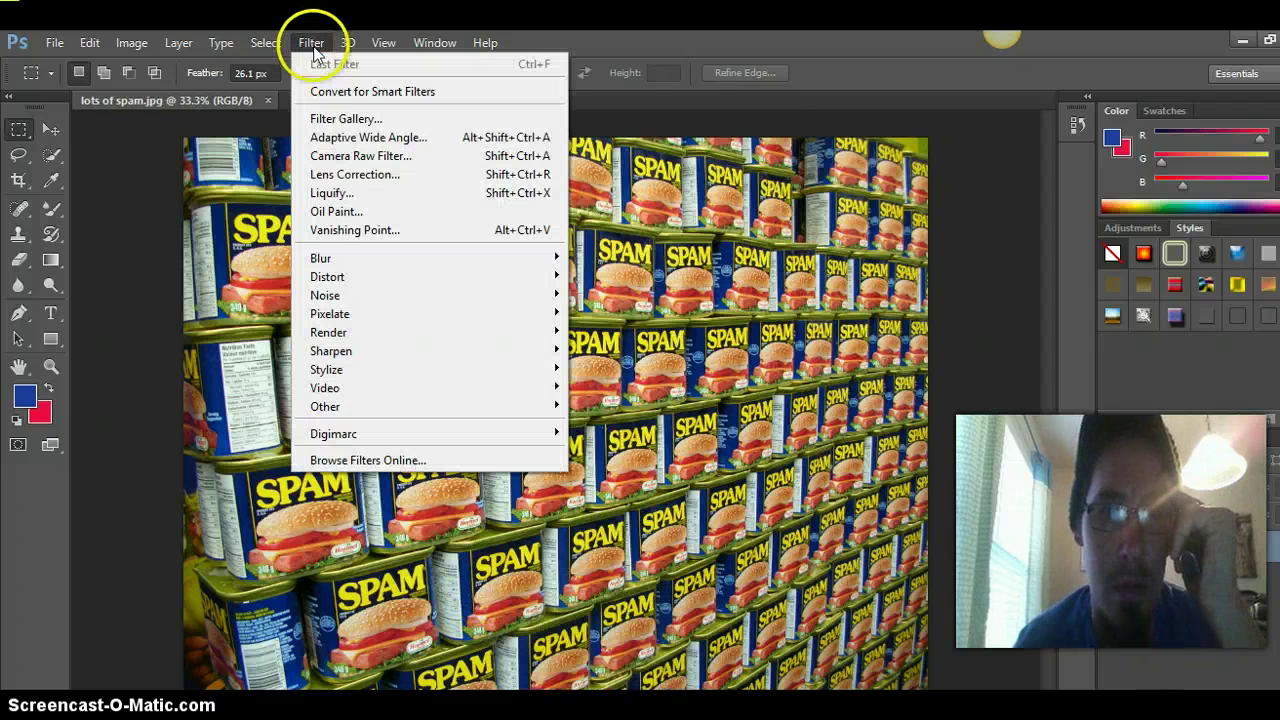
pyautogui.click(338, 119)
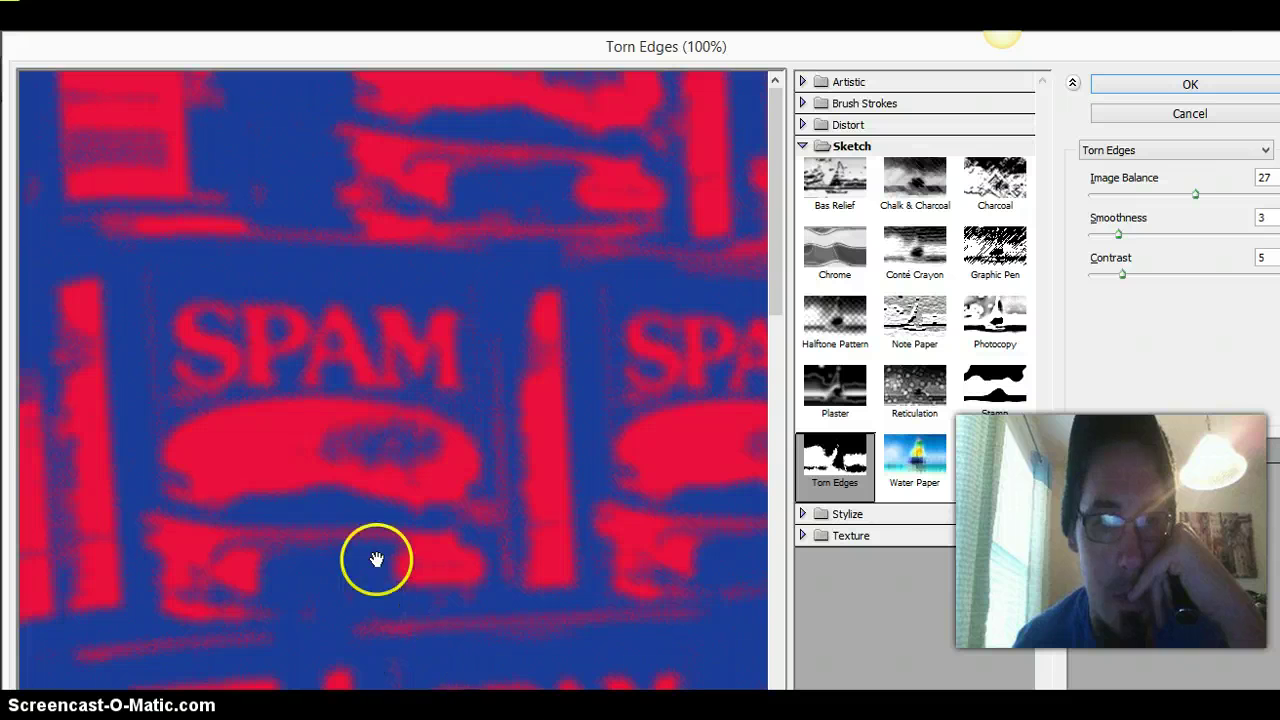
pyautogui.moveTo(377, 559); pyautogui.dragTo(349, 414)
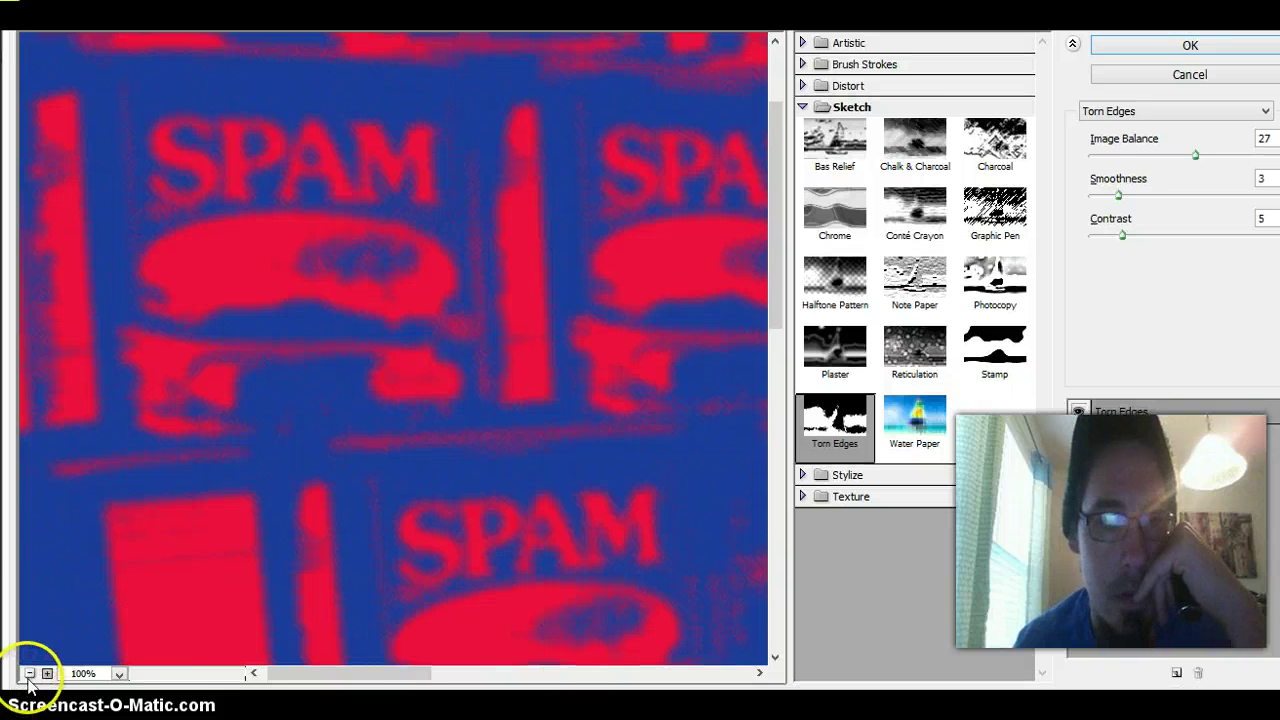
pyautogui.click(29, 675)
pyautogui.click(29, 675)
pyautogui.click(29, 675)
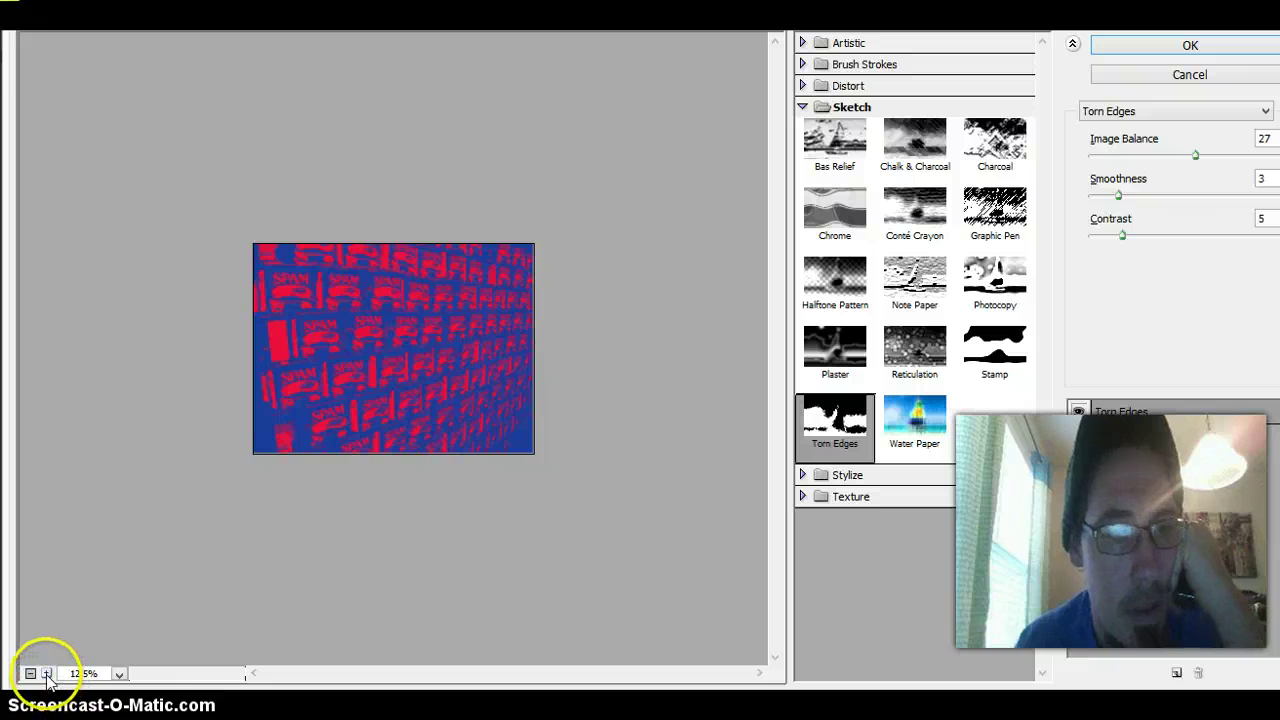
pyautogui.click(47, 675)
pyautogui.click(47, 675)
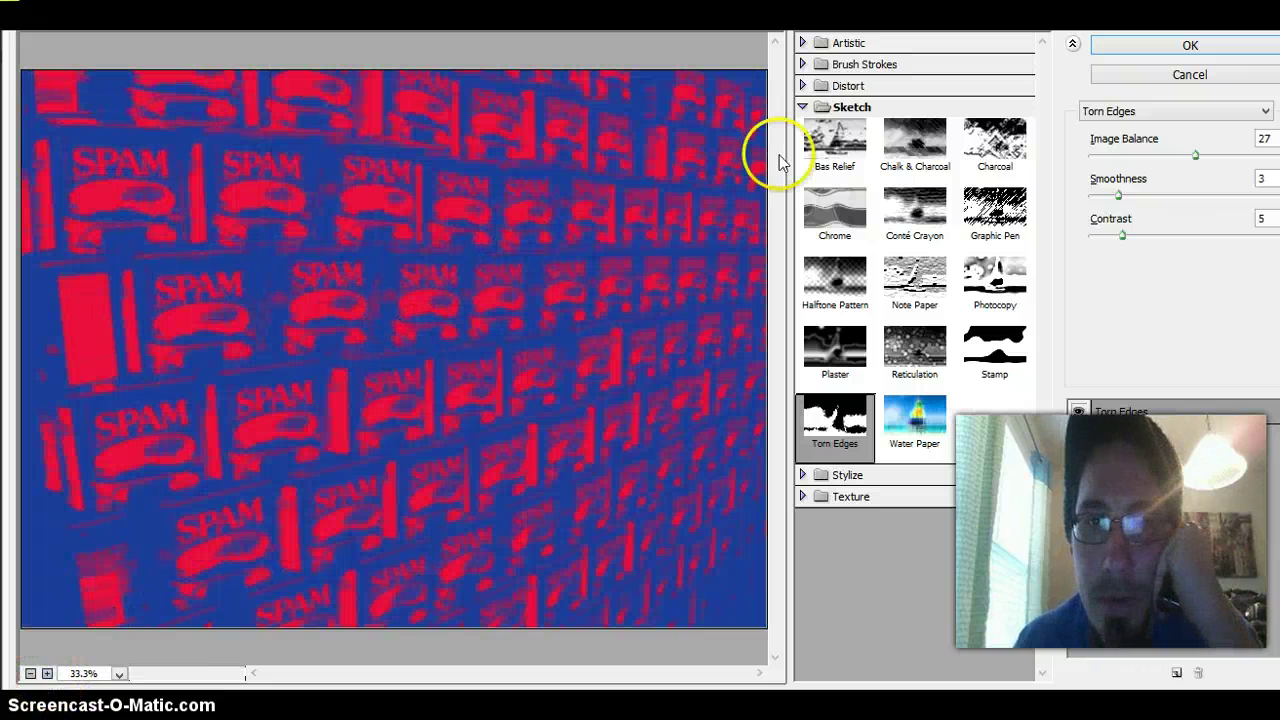
# Preview the Bas Relief, Chalk & Charcoal, Charcoal, Graphic Pen, Chrome and Halftone Pattern sketch filters on the photo
pyautogui.click(845, 160)
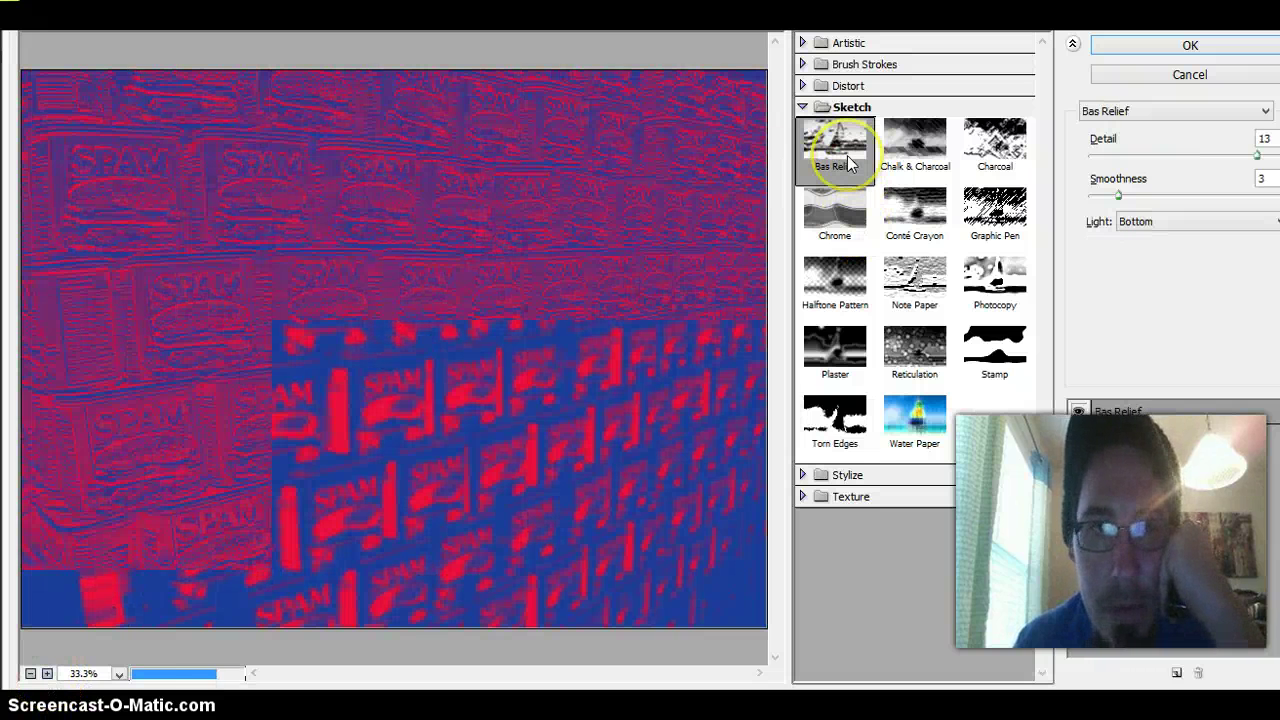
pyautogui.click(918, 135)
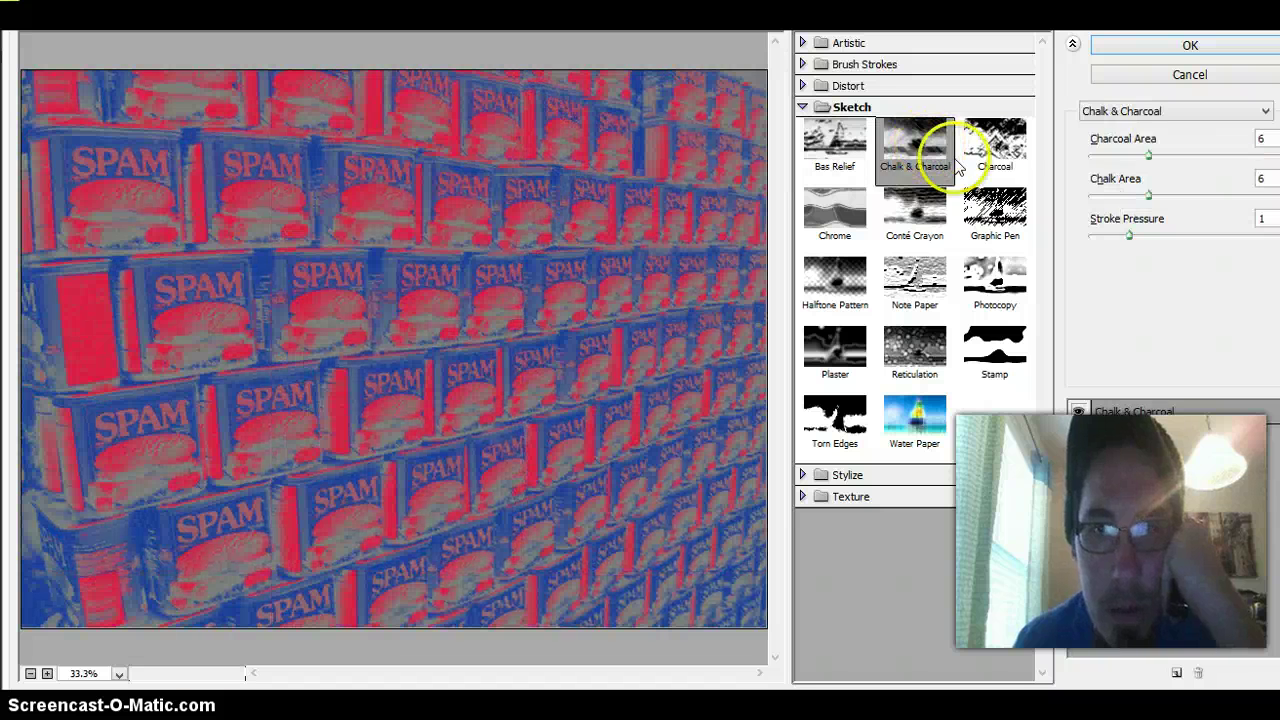
pyautogui.click(990, 140)
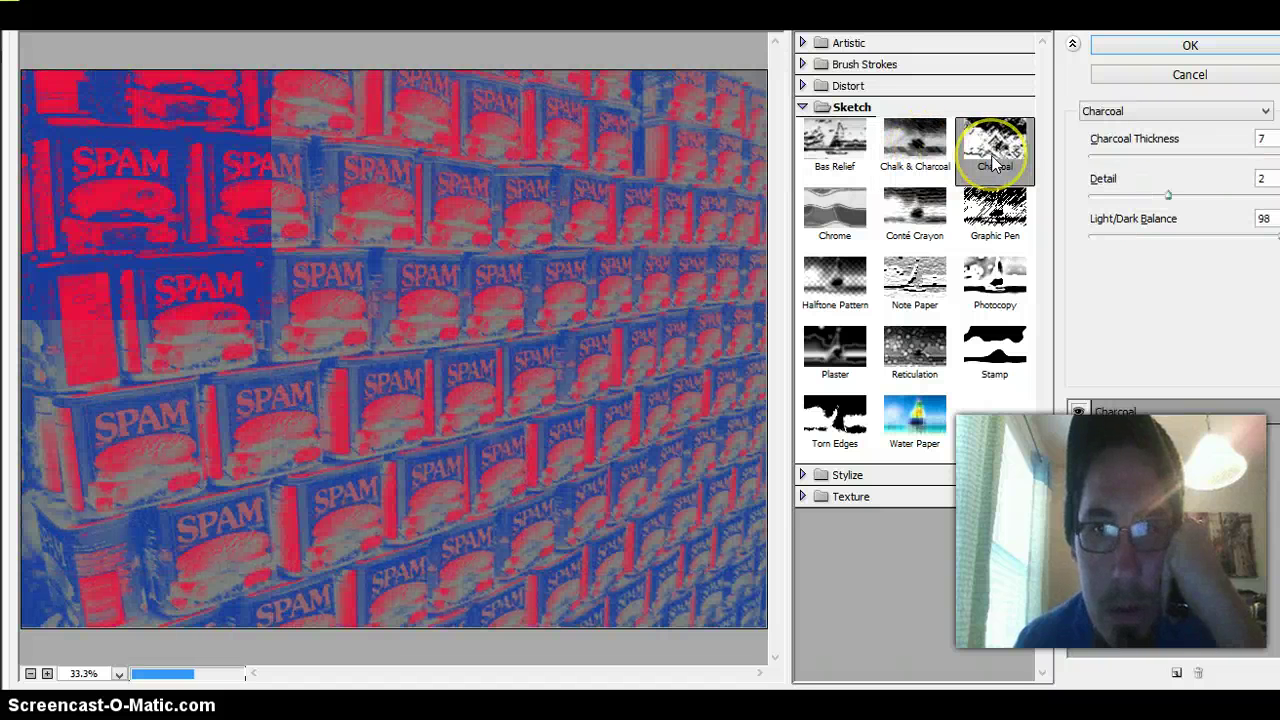
pyautogui.click(993, 222)
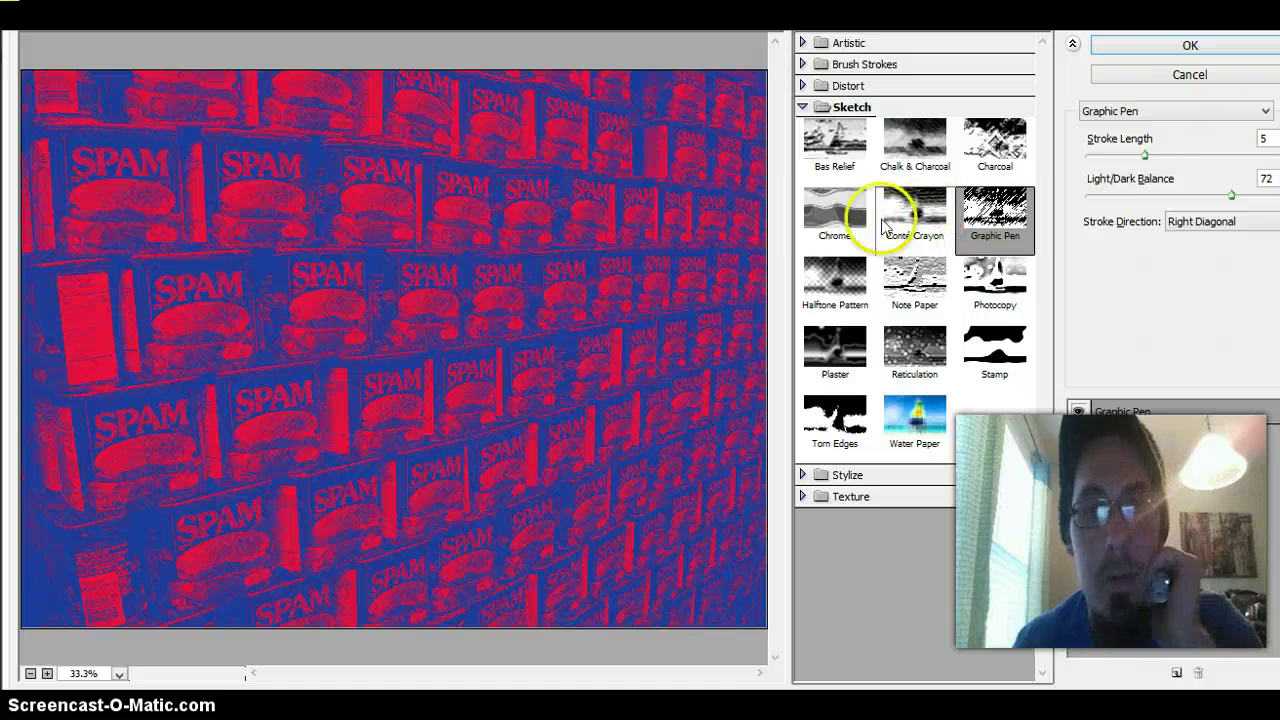
pyautogui.click(835, 213)
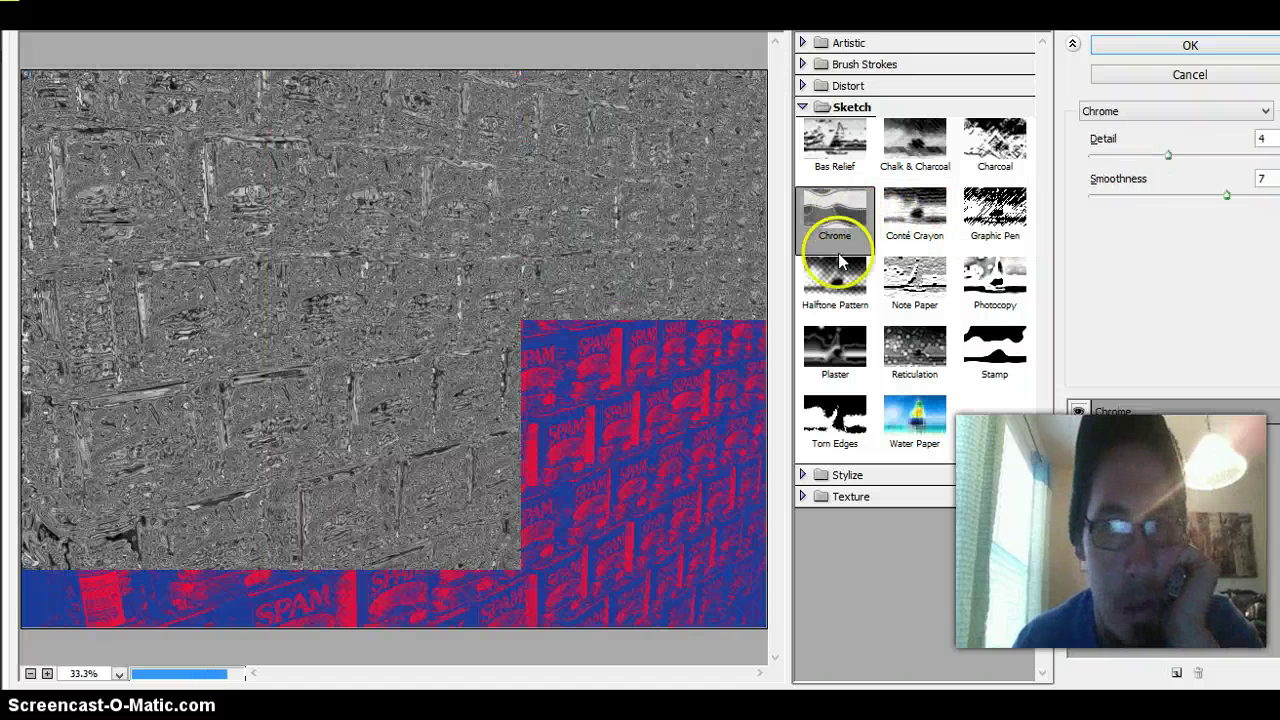
pyautogui.click(840, 287)
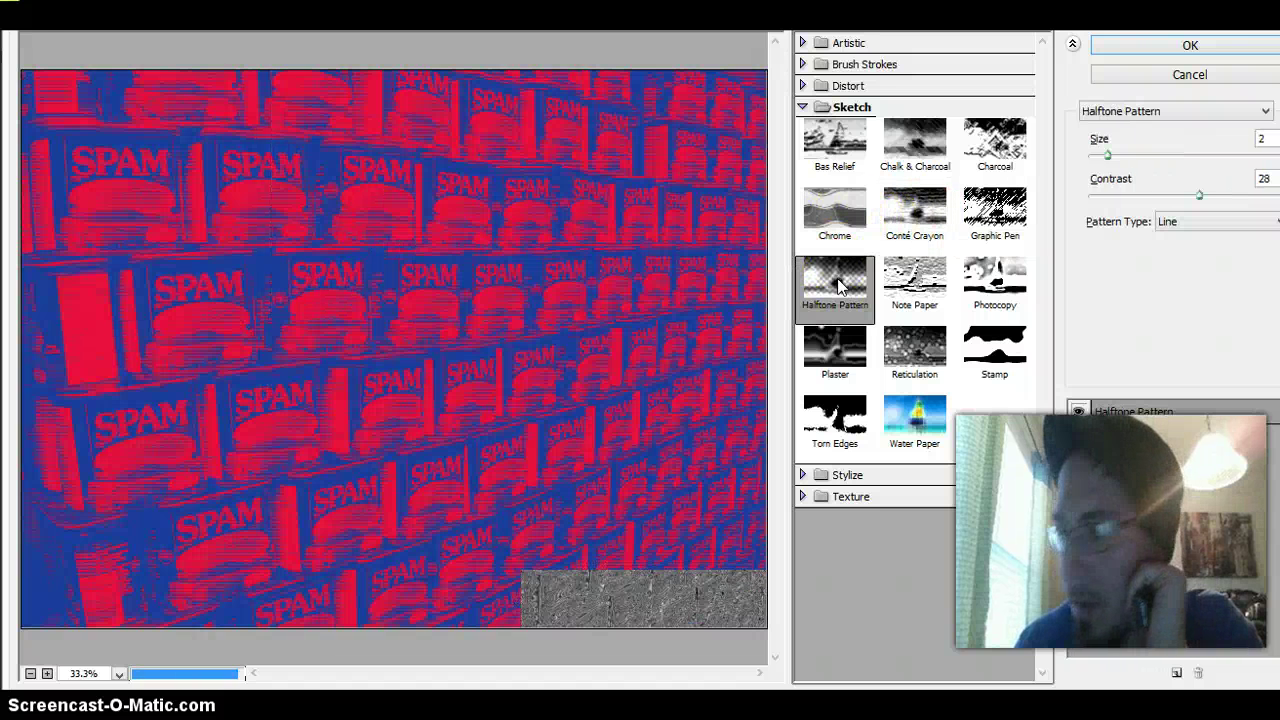
# Preview the artistic filters Colored Pencil and Cutout on the photo
pyautogui.click(850, 45)
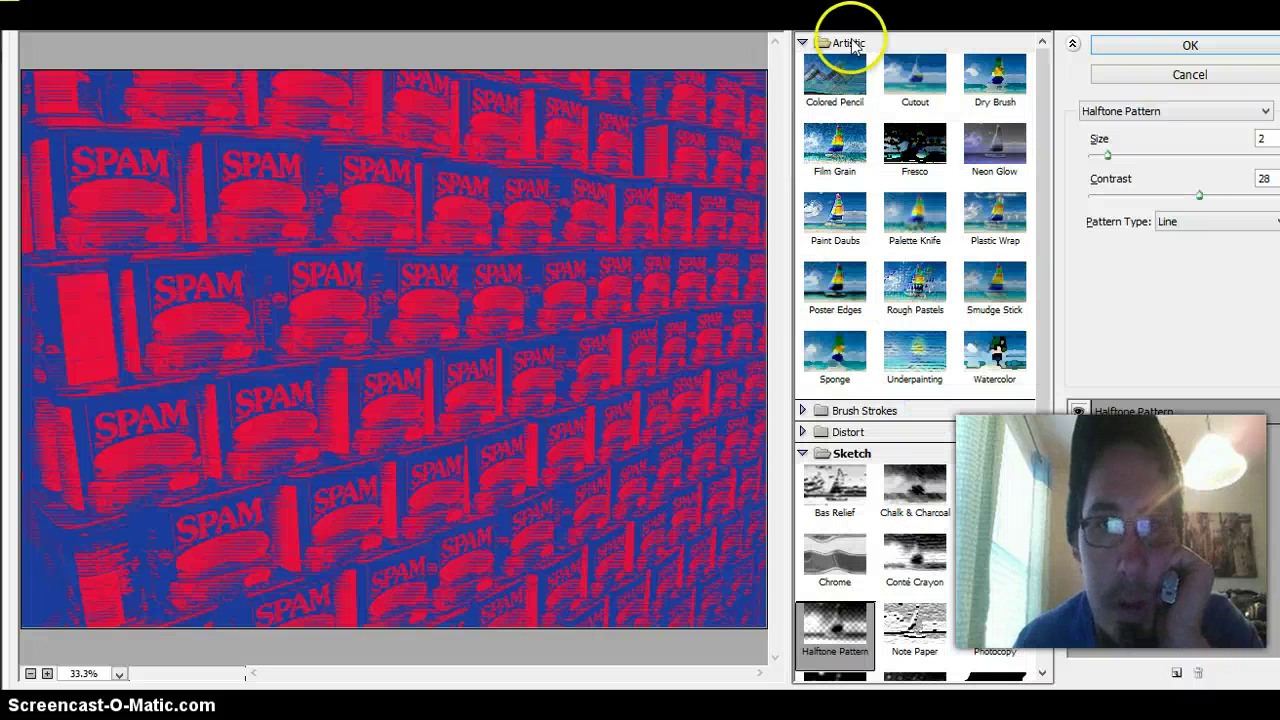
pyautogui.click(838, 90)
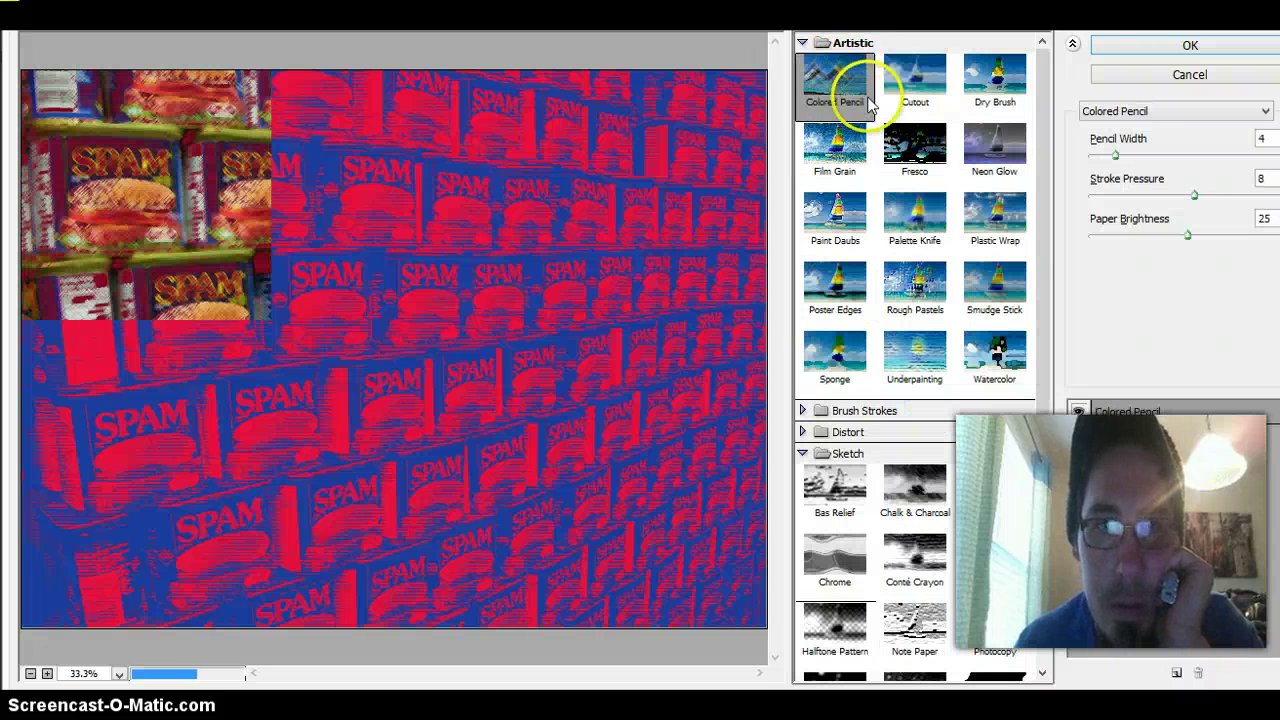
pyautogui.click(912, 96)
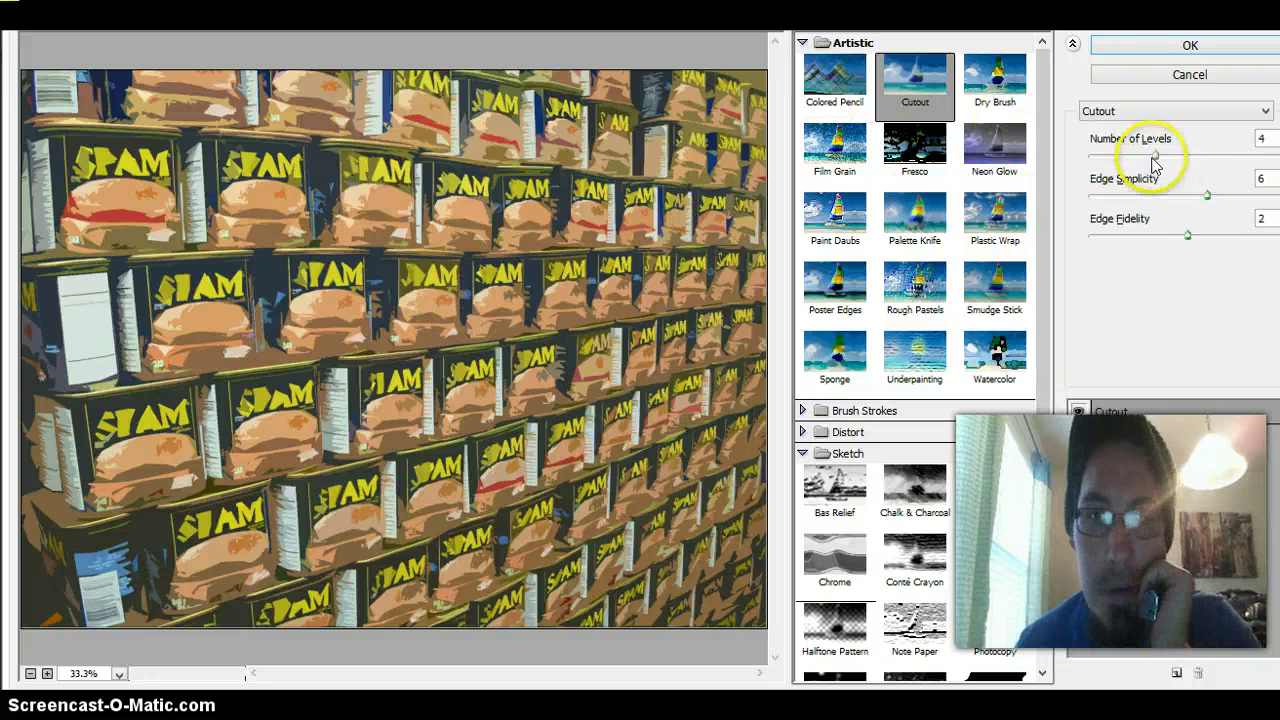
# Raise the Cutout filter's Number of Levels to 6 and compare Edge Simplicity at 3 and 6
pyautogui.moveTo(1158, 163); pyautogui.dragTo(1186, 168)
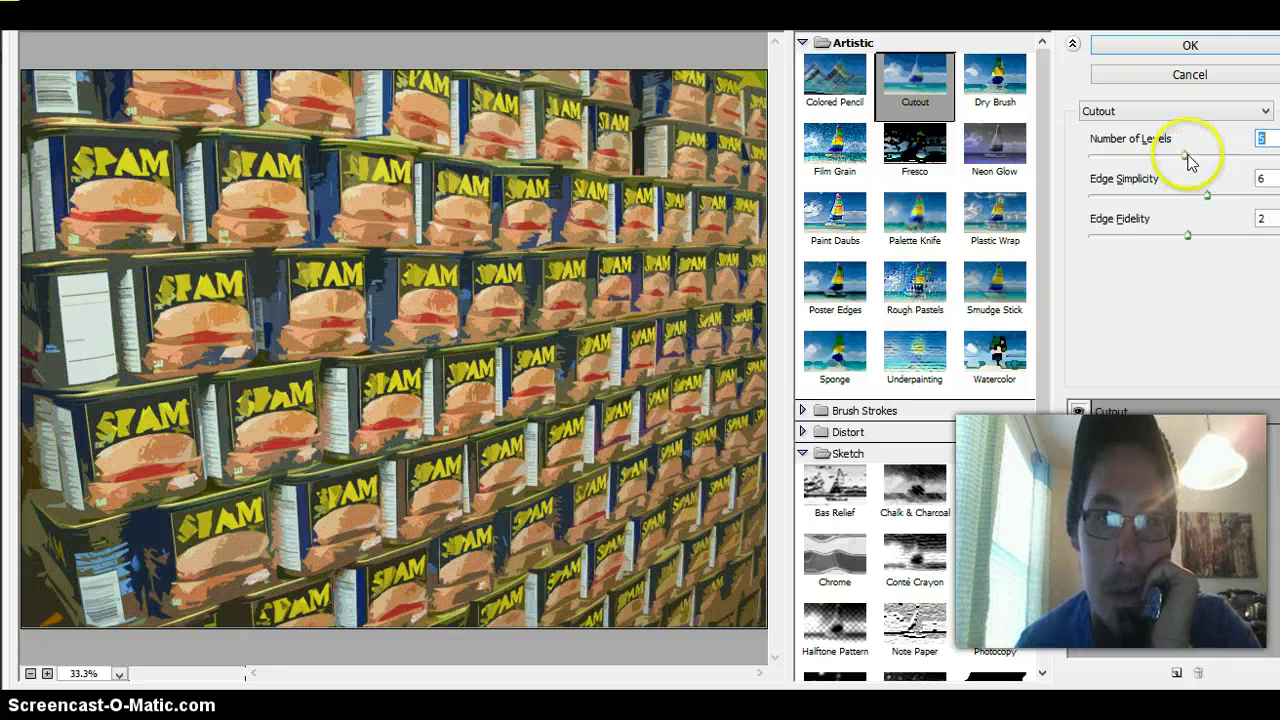
pyautogui.moveTo(1190, 163); pyautogui.dragTo(1214, 162)
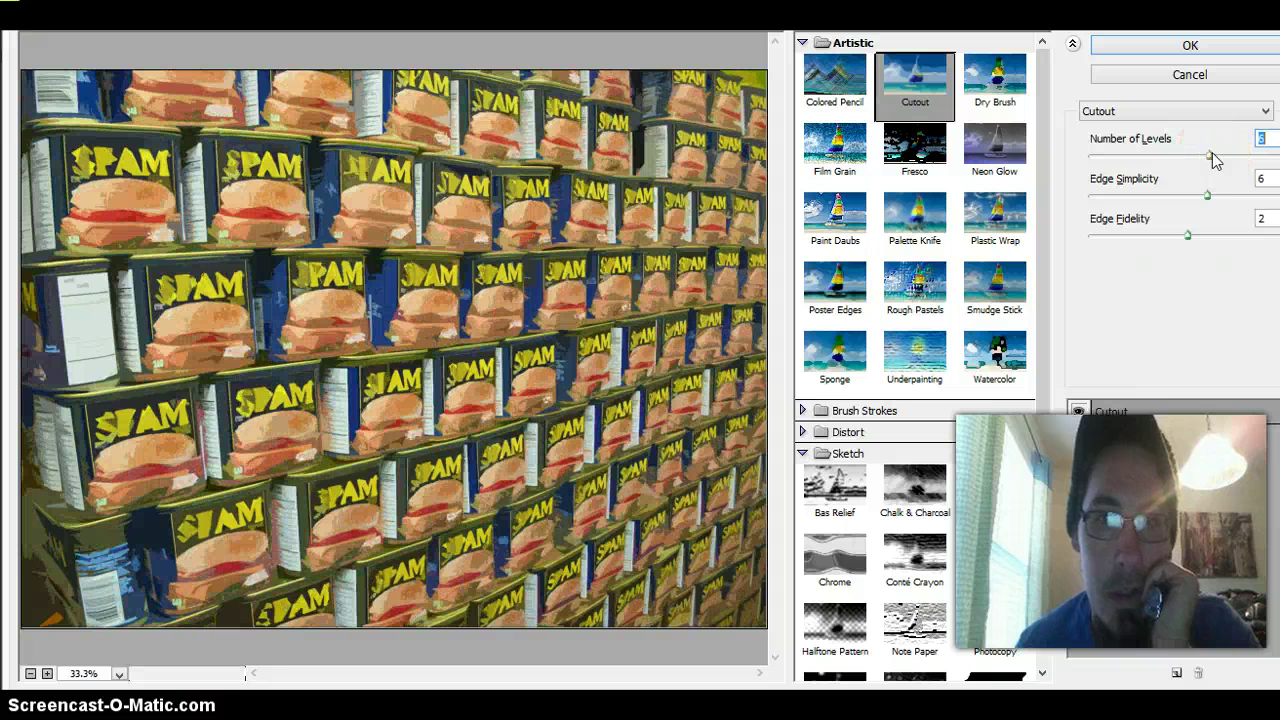
pyautogui.moveTo(1210, 203); pyautogui.dragTo(1153, 213)
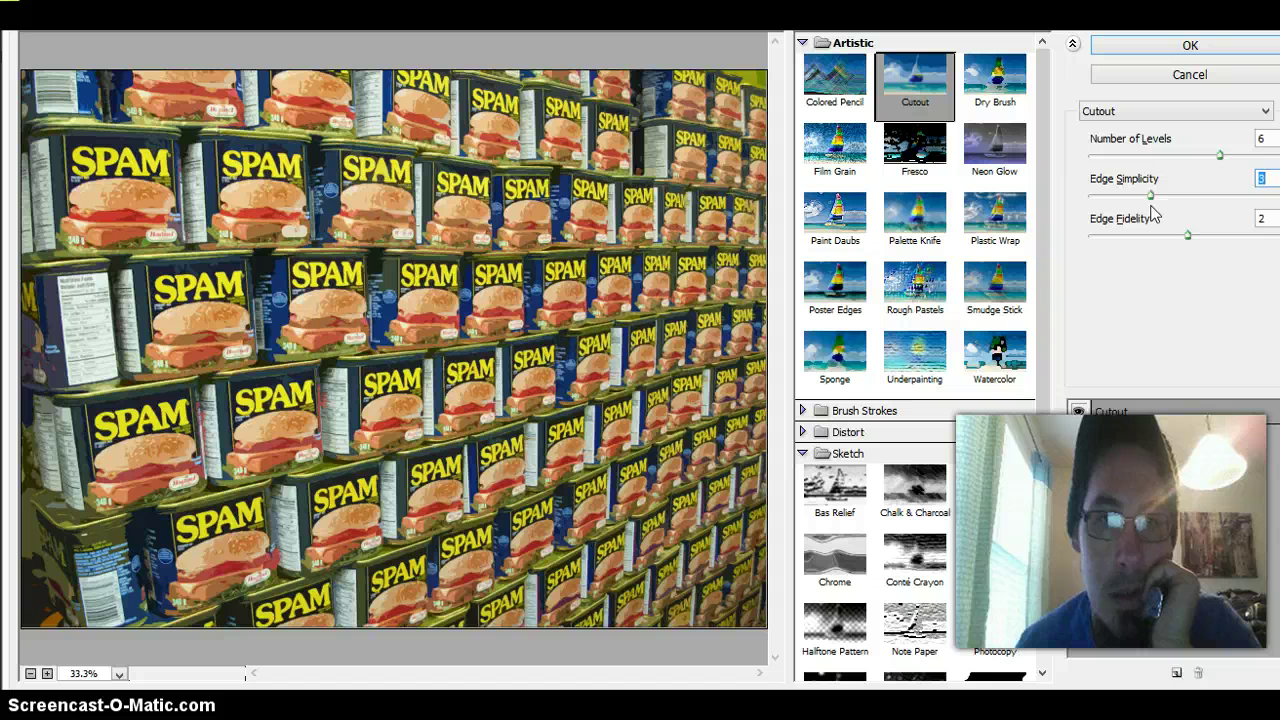
pyautogui.moveTo(1153, 205); pyautogui.dragTo(1214, 198)
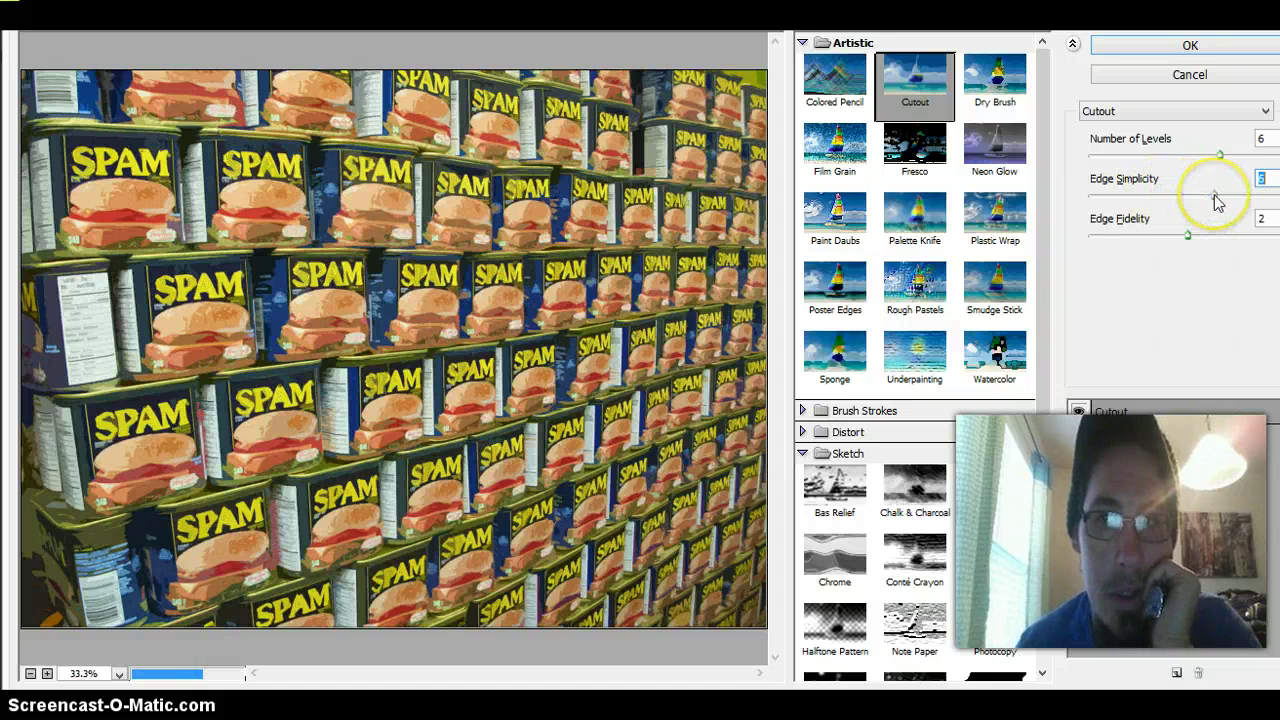
# Preview the artistic filter Sponge and the texture filters Craquelure and Texturizer on the photo
pyautogui.click(804, 454)
pyautogui.click(838, 368)
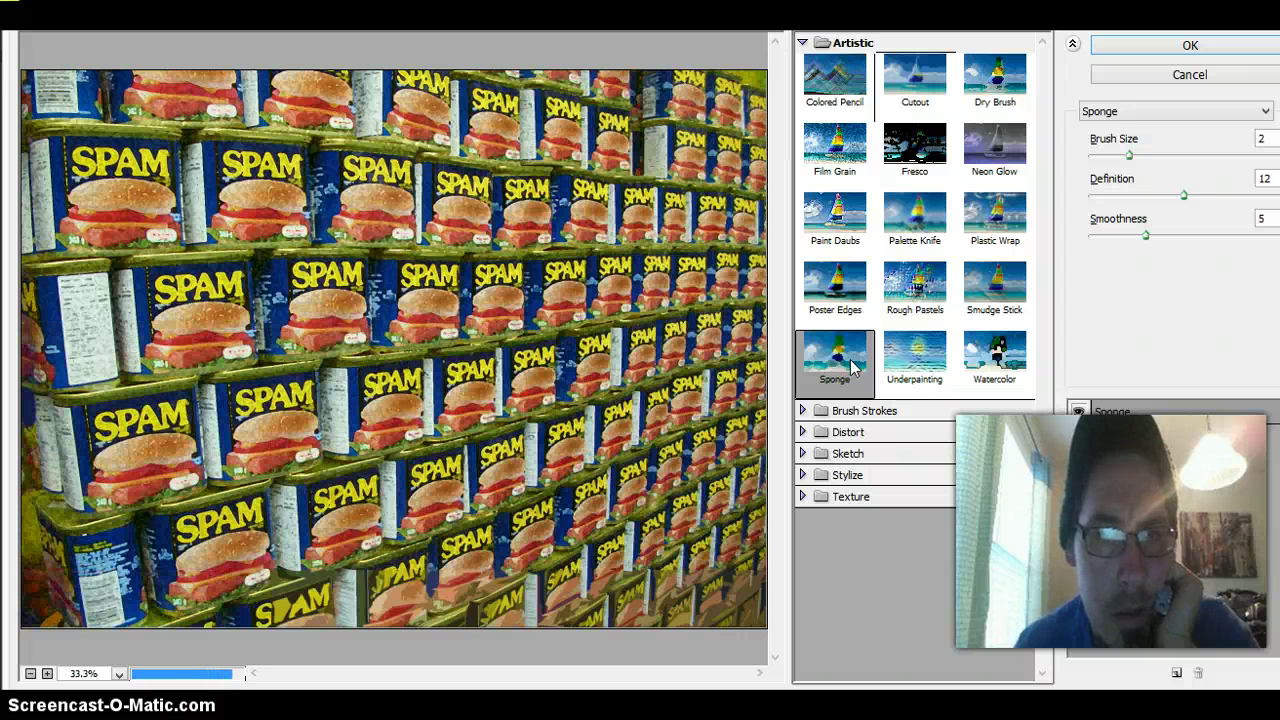
pyautogui.click(845, 498)
pyautogui.click(838, 524)
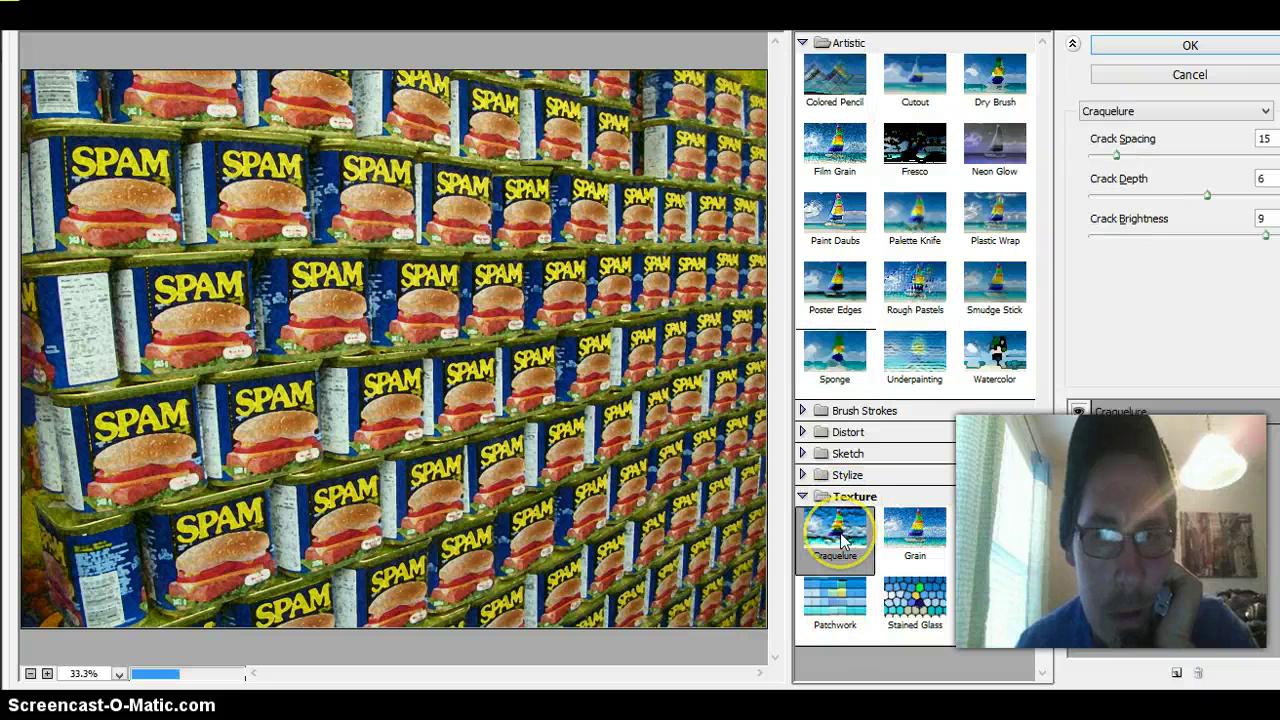
pyautogui.click(978, 594)
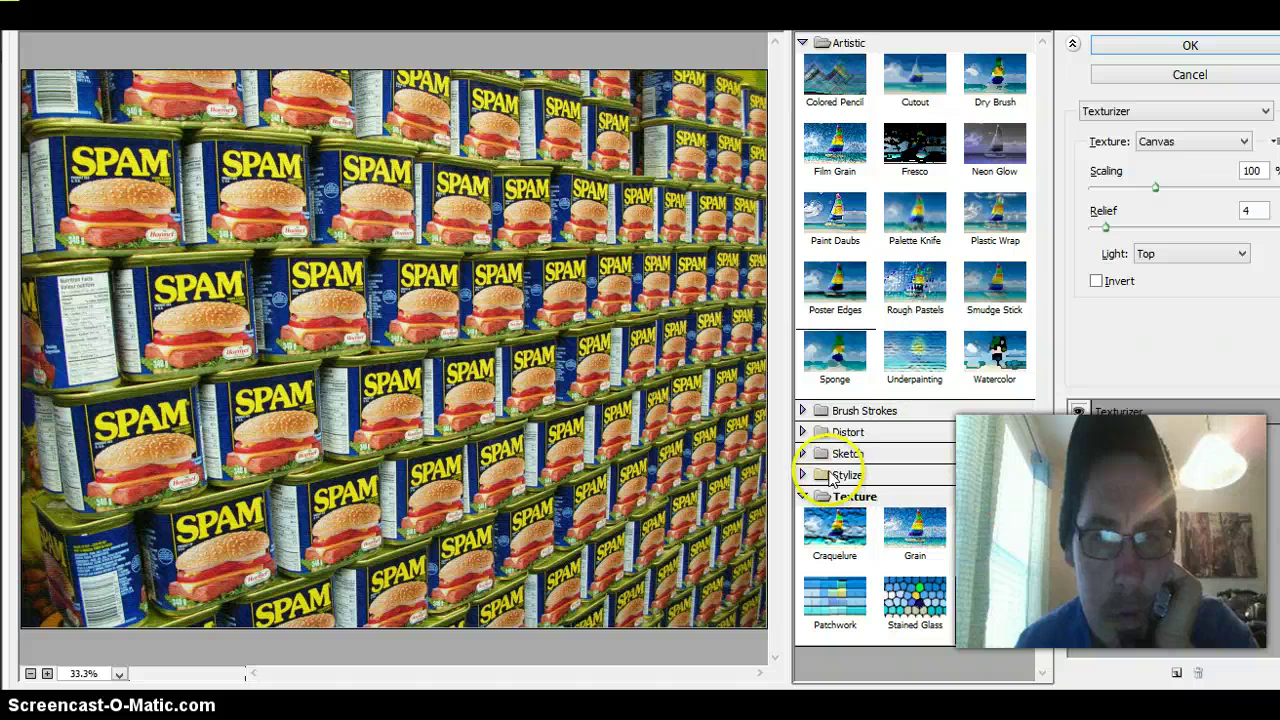
# Preview the stylize filter Glowing Edges and list the Sketch filters again
pyautogui.click(815, 475)
pyautogui.click(836, 512)
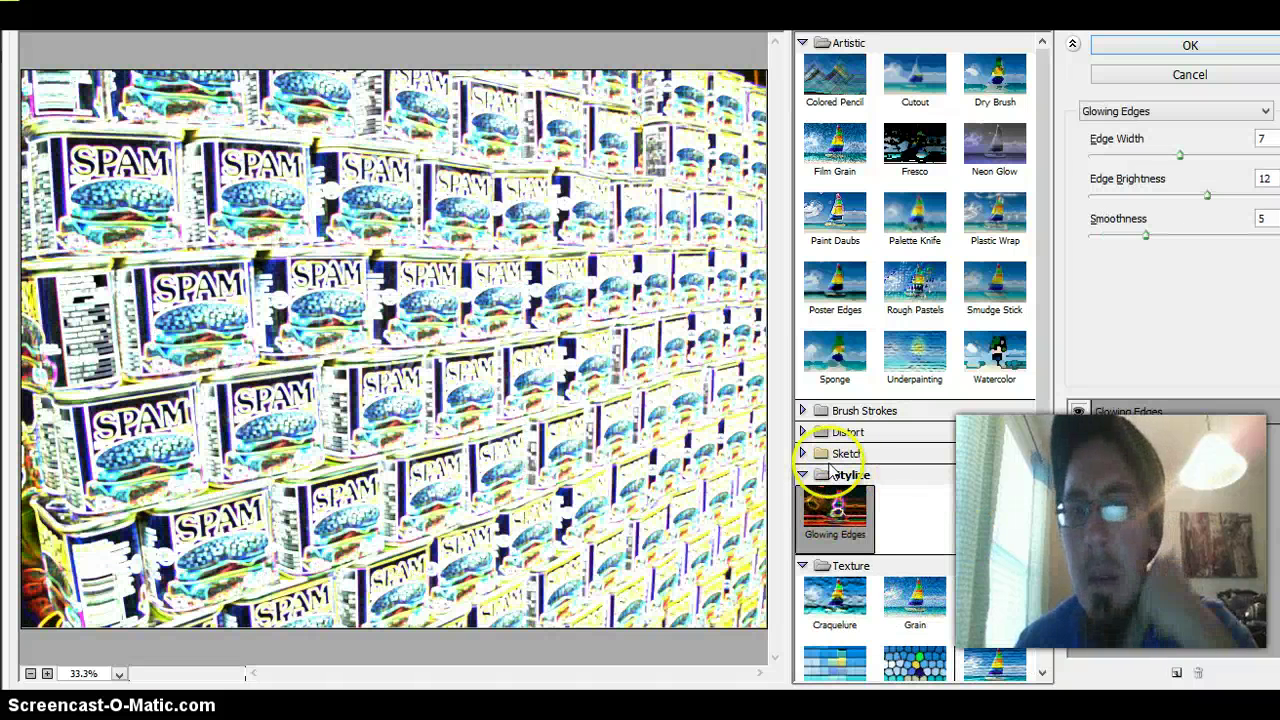
pyautogui.click(820, 455)
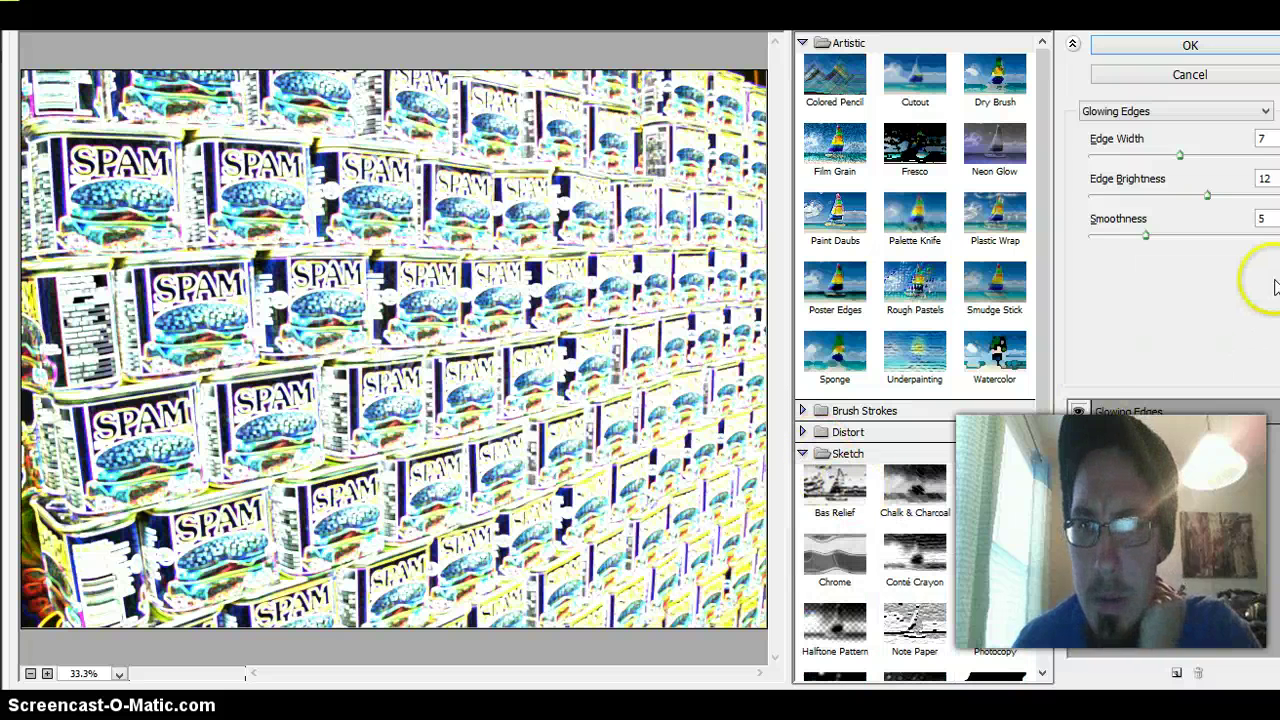
# Preview the sketch filters Photocopy and Torn Edges on the photo, with the artistic filters collapsed
pyautogui.click(990, 610)
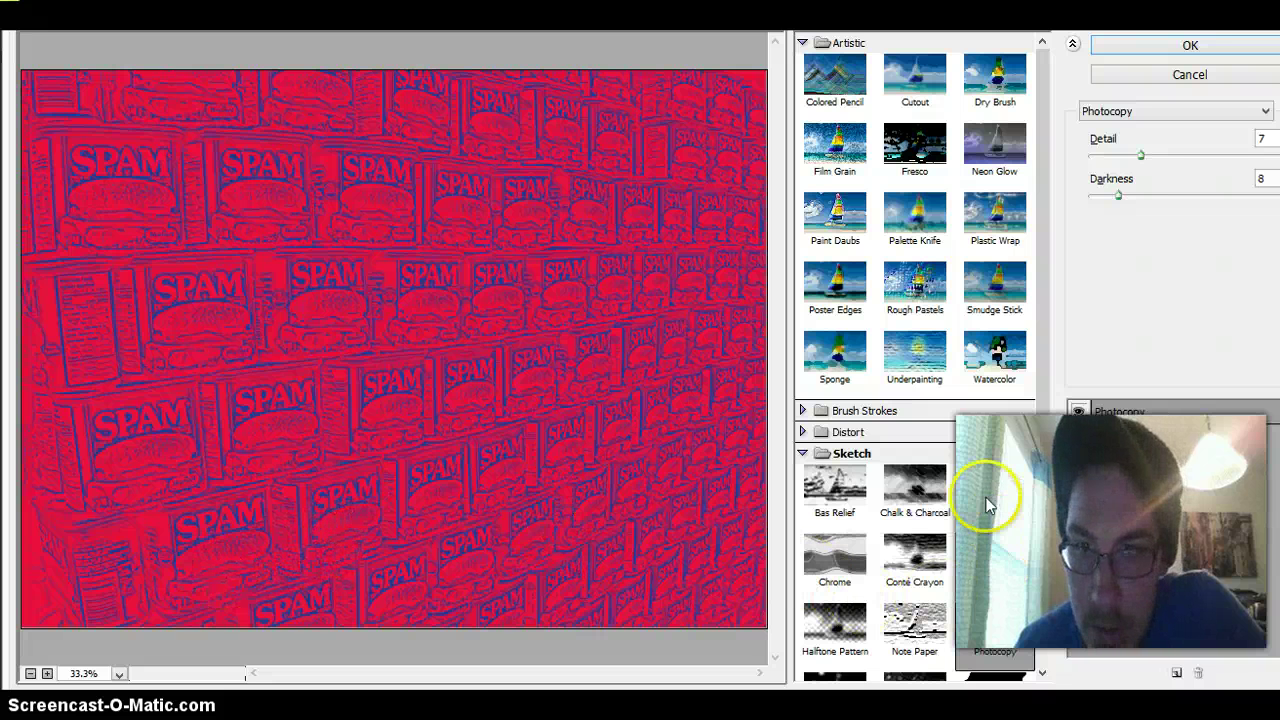
pyautogui.click(804, 42)
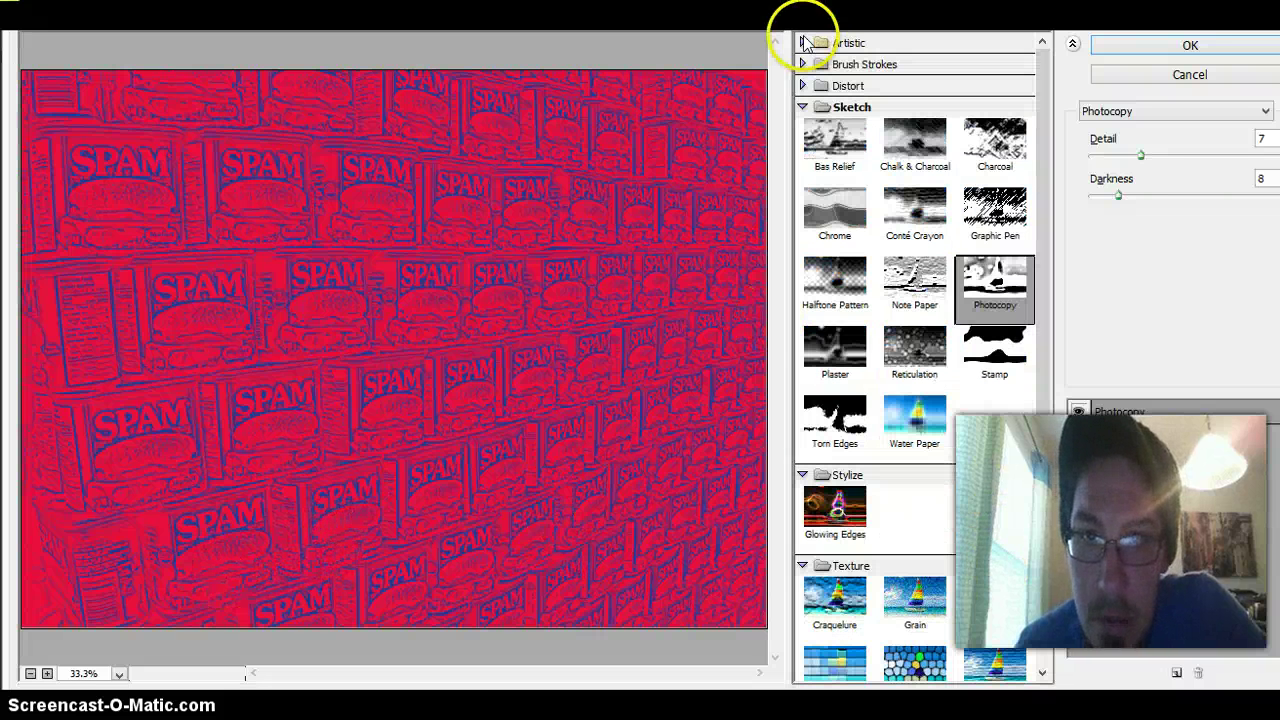
pyautogui.click(848, 356)
pyautogui.click(830, 418)
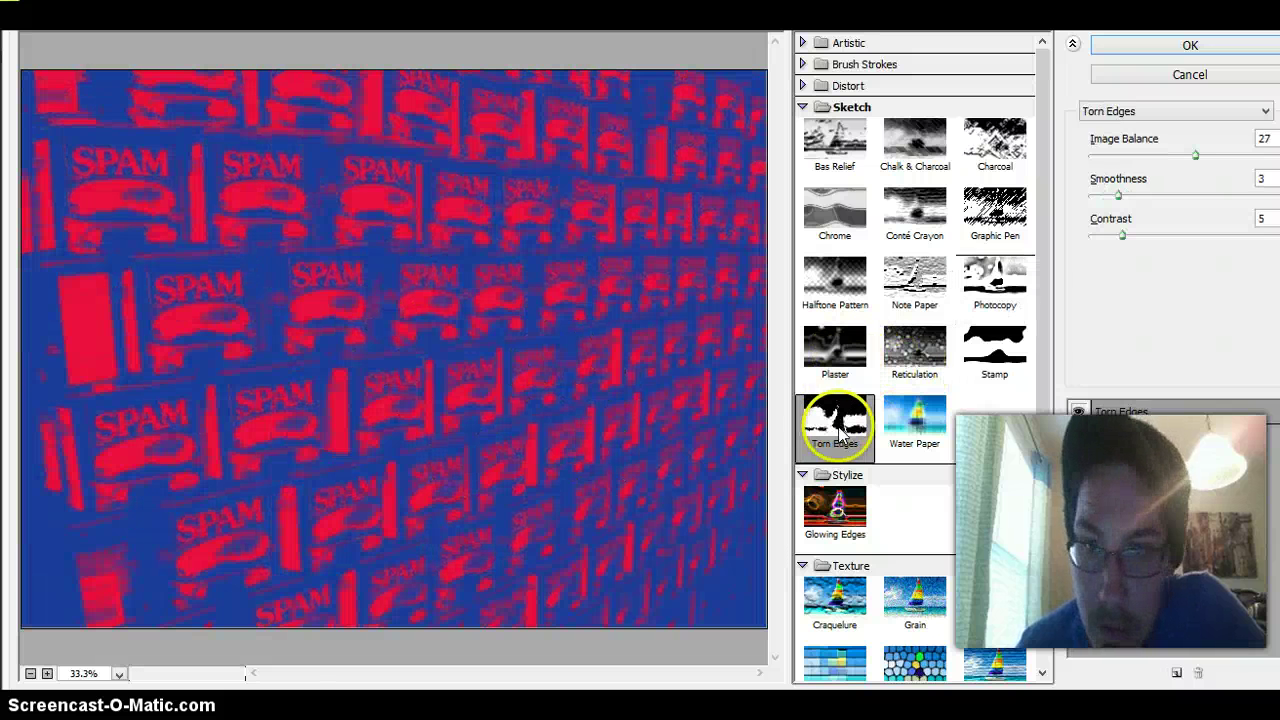
# Compare the Photocopy and Stamp sketch filters on the photo by alternating between their previews
pyautogui.click(1018, 276)
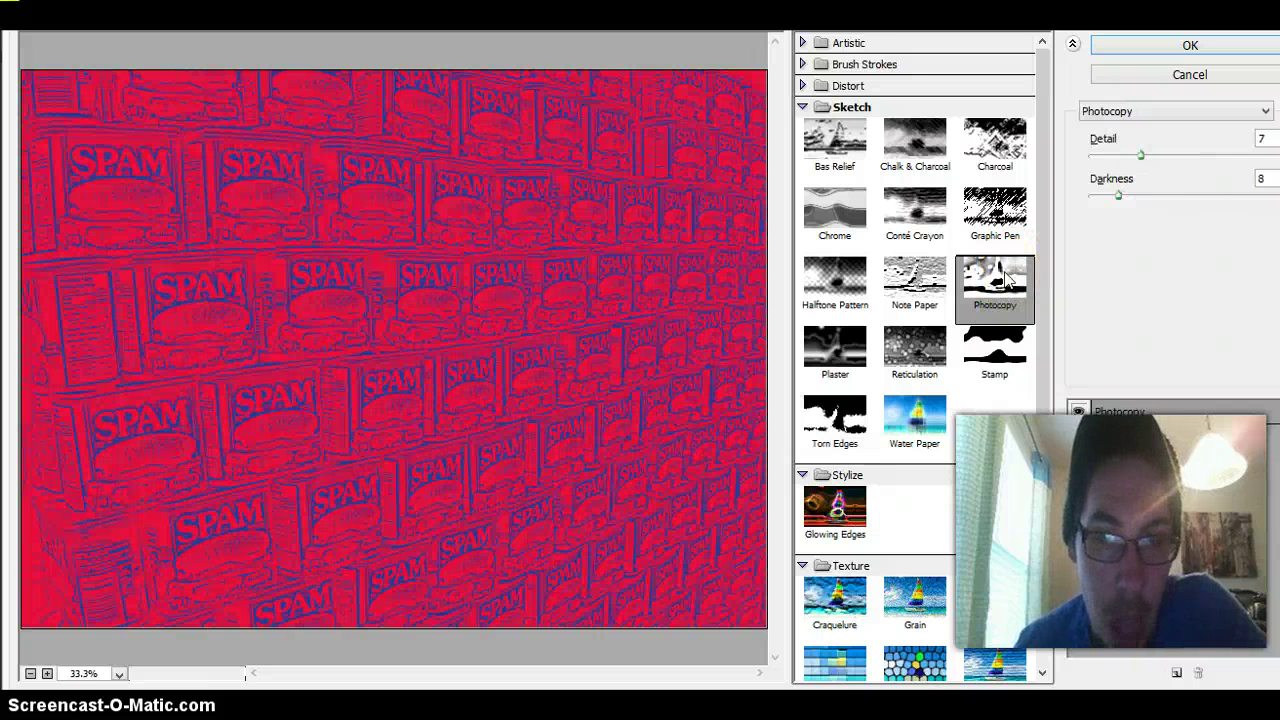
pyautogui.click(986, 345)
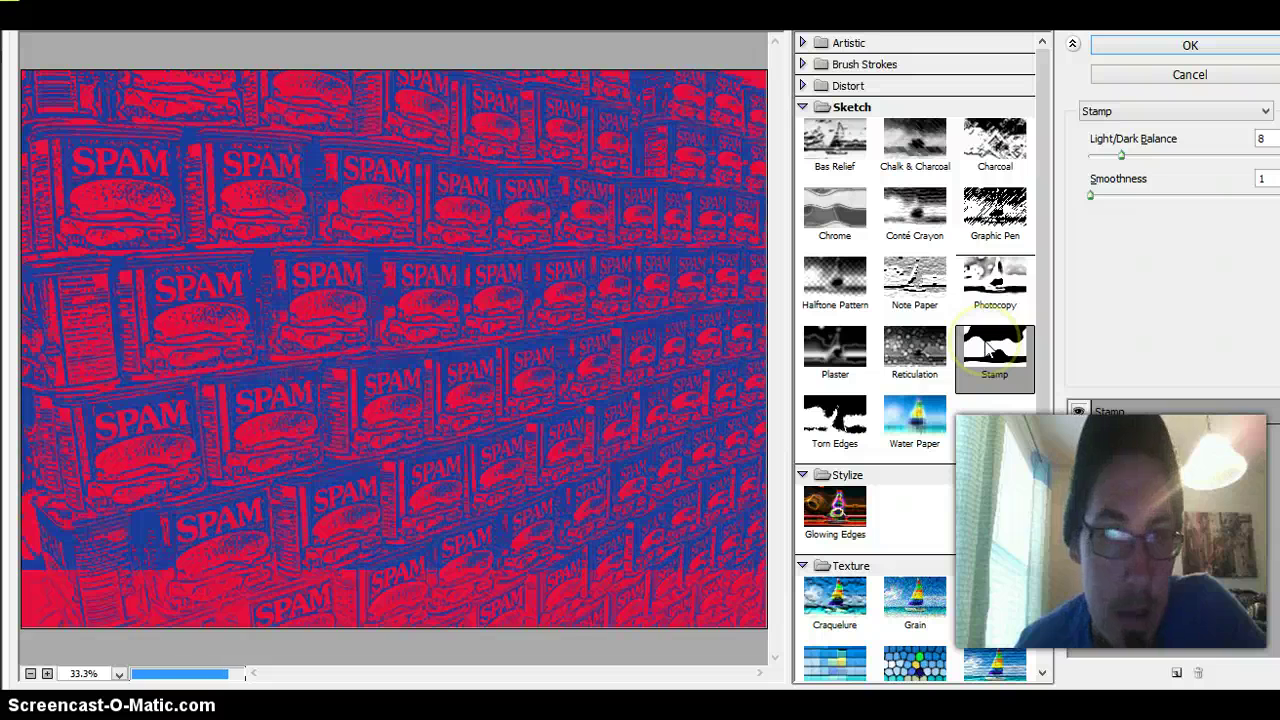
pyautogui.click(993, 285)
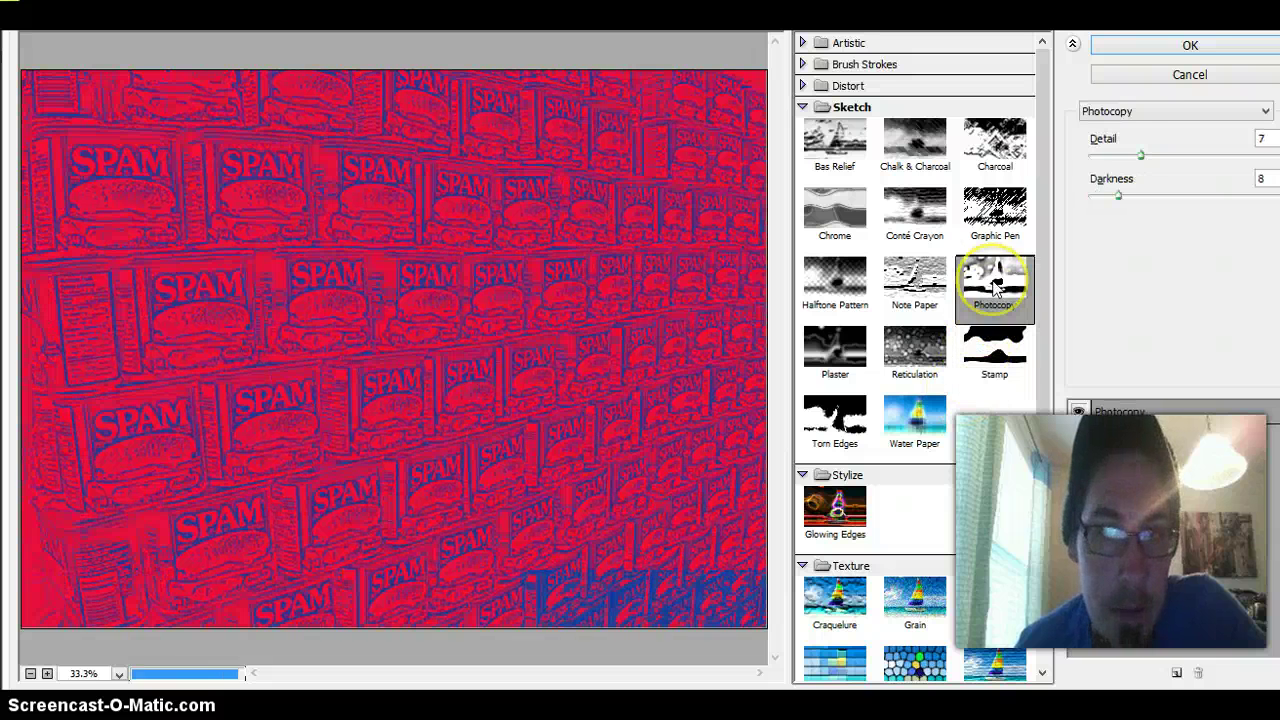
pyautogui.click(995, 348)
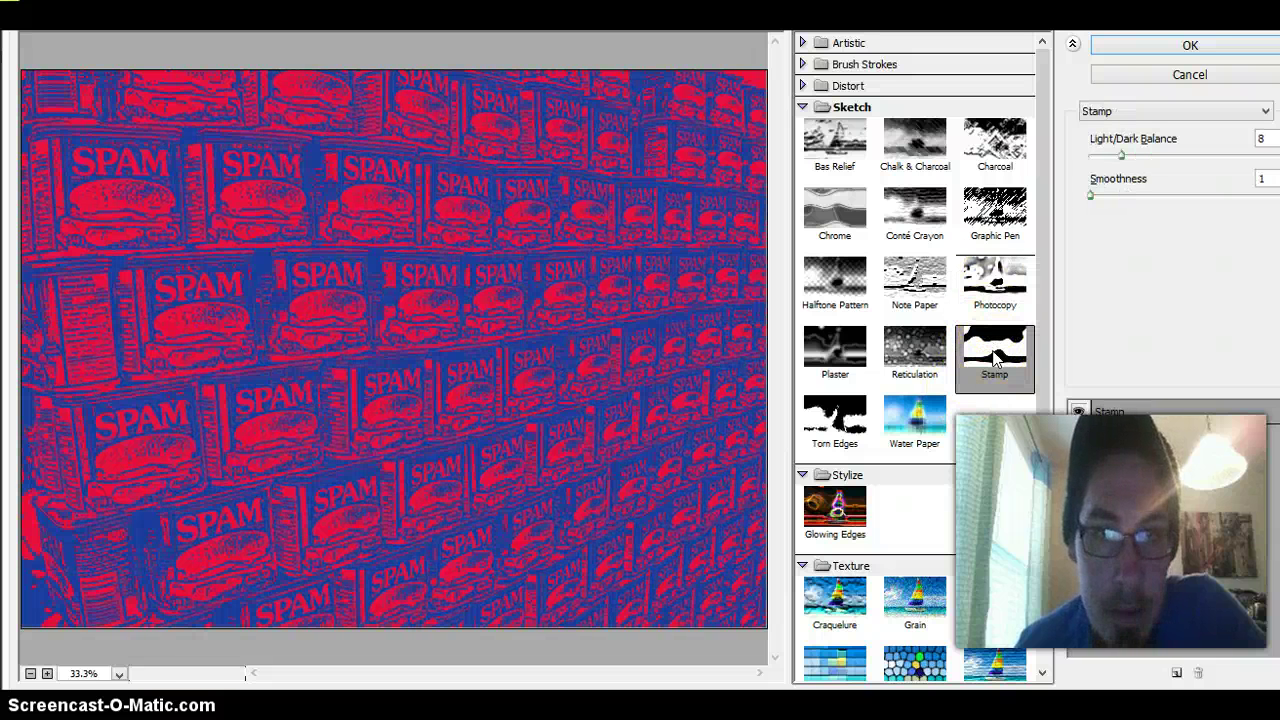
pyautogui.click(993, 285)
pyautogui.click(995, 352)
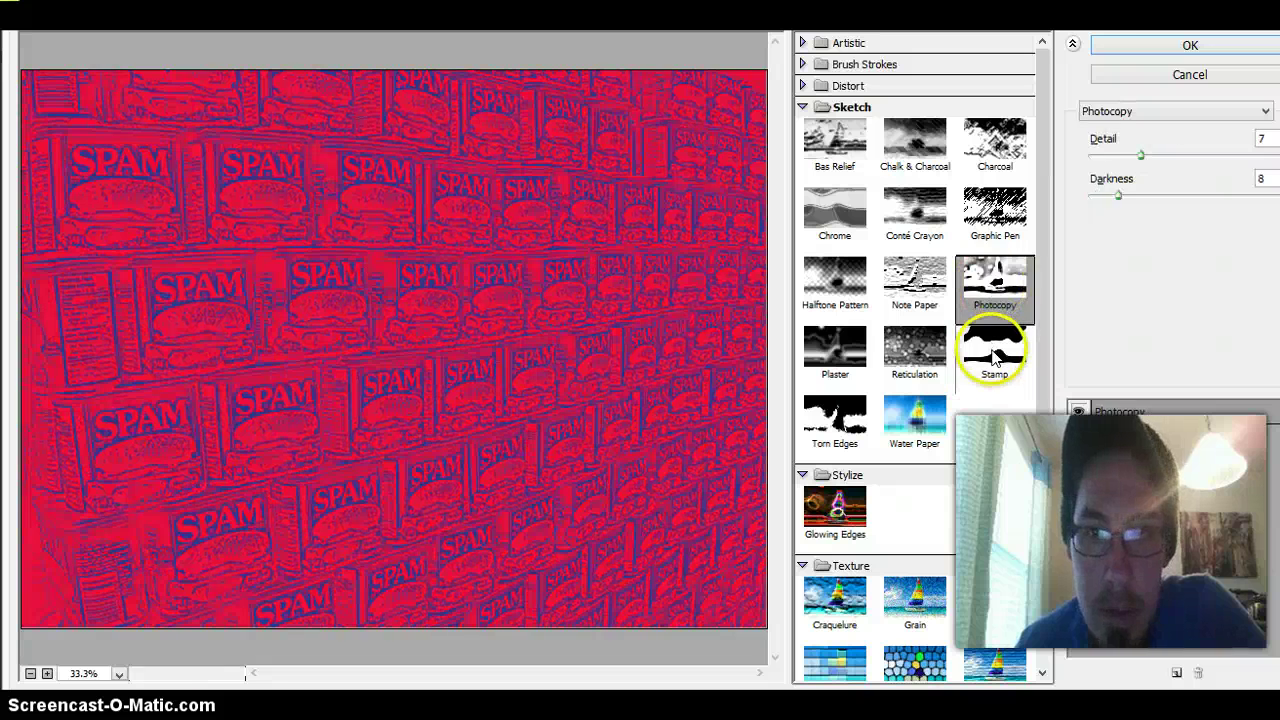
# Apply the Water Paper sketch filter to the photo with Fiber Length raised to 28
pyautogui.click(912, 405)
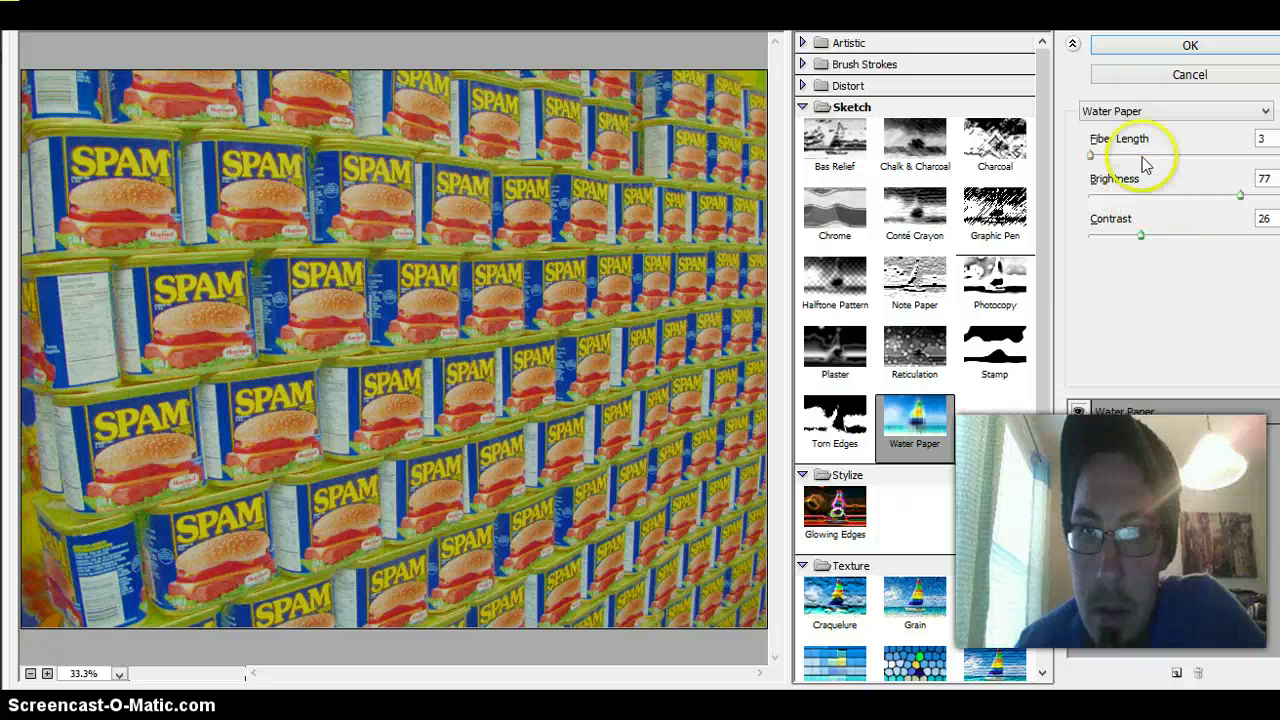
pyautogui.moveTo(1152, 162); pyautogui.dragTo(1197, 160)
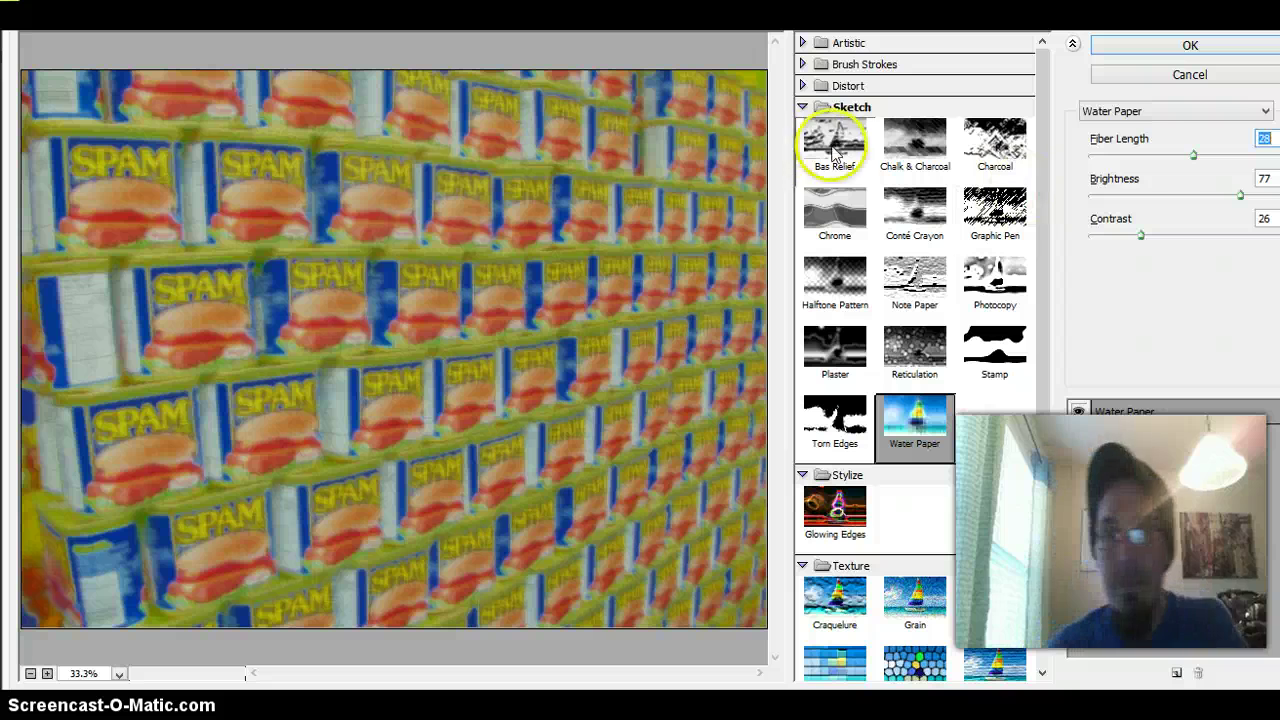
pyautogui.click(1163, 45)
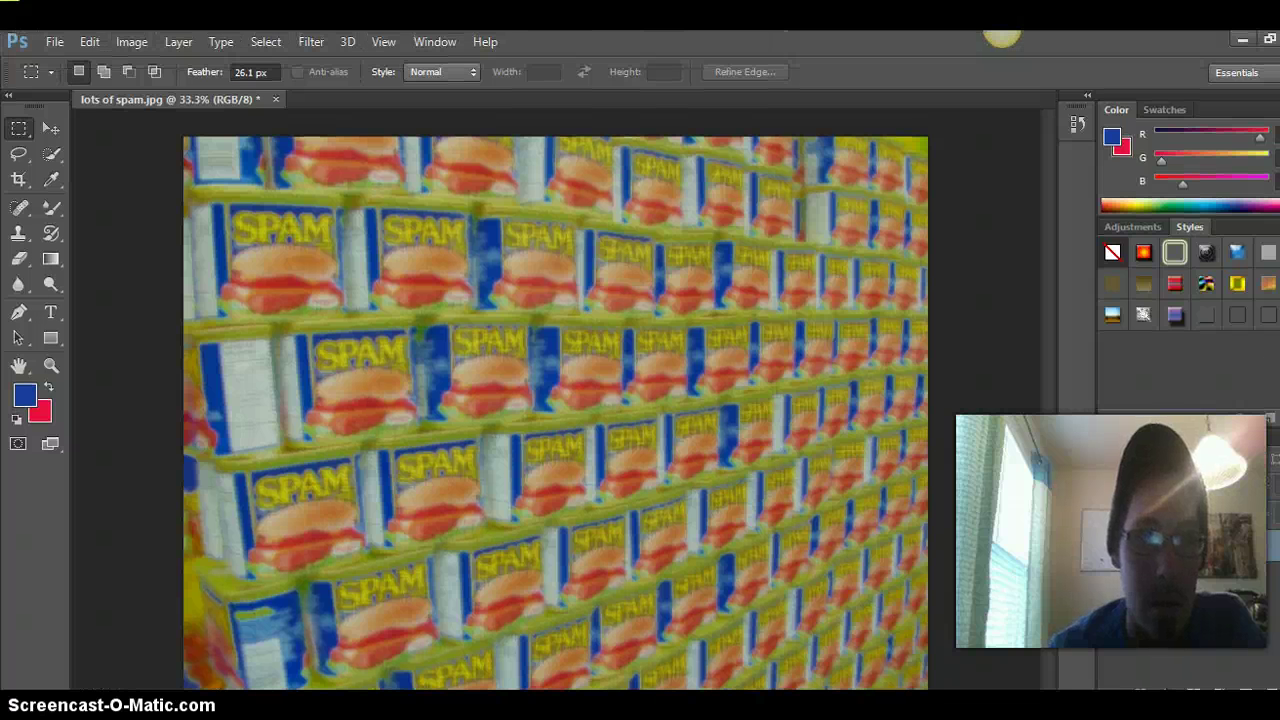
# Step back and forward in the edit history to compare the photo with and without Water Paper, ending with the filter undone
pyautogui.click(90, 41)
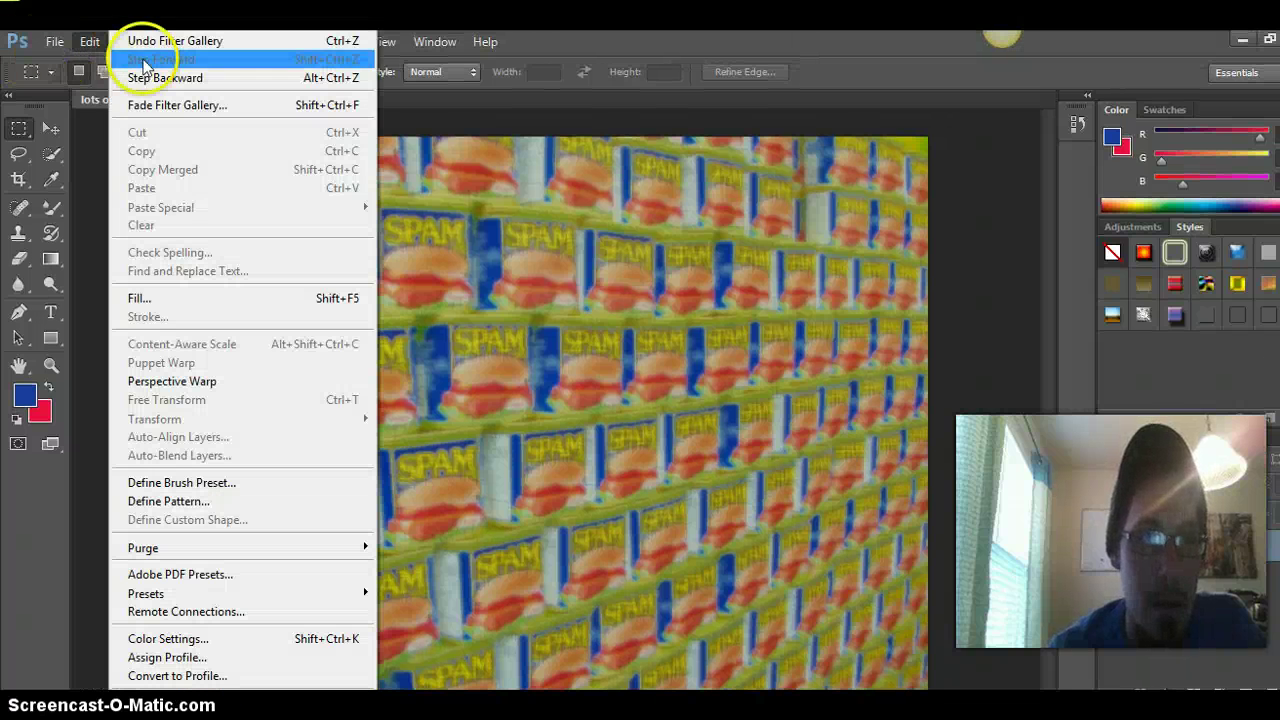
pyautogui.click(152, 78)
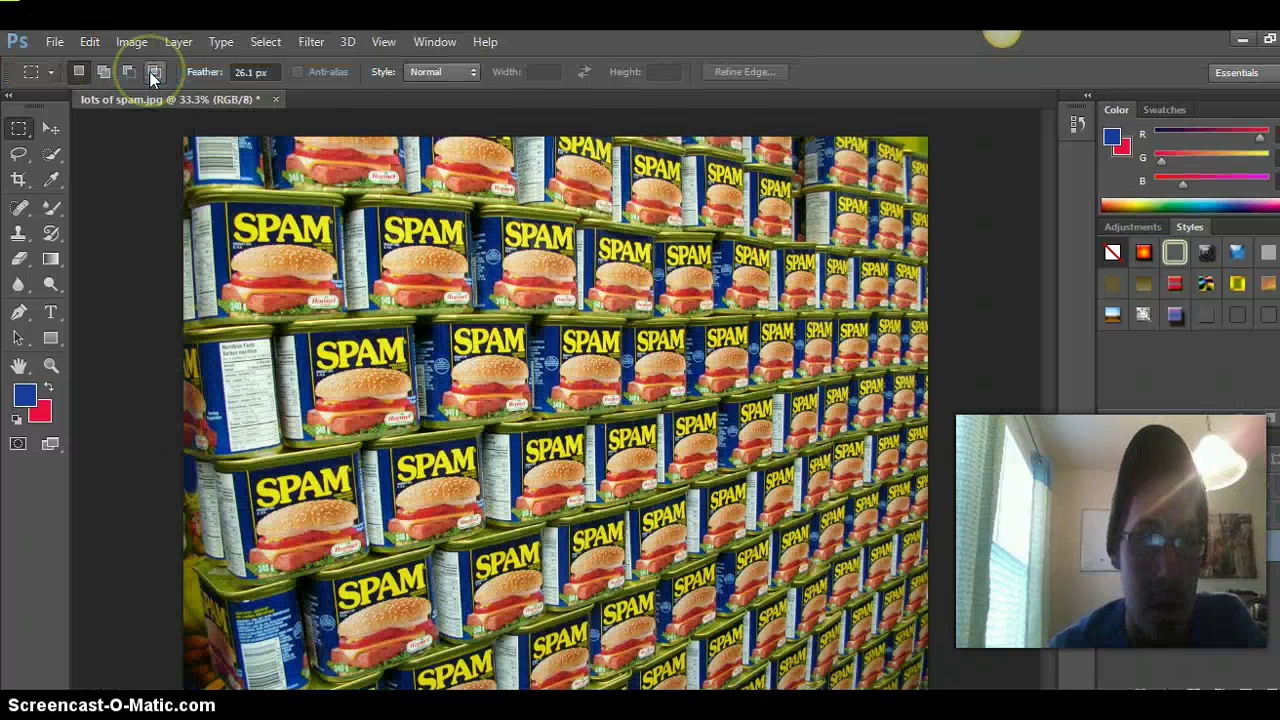
pyautogui.click(89, 42)
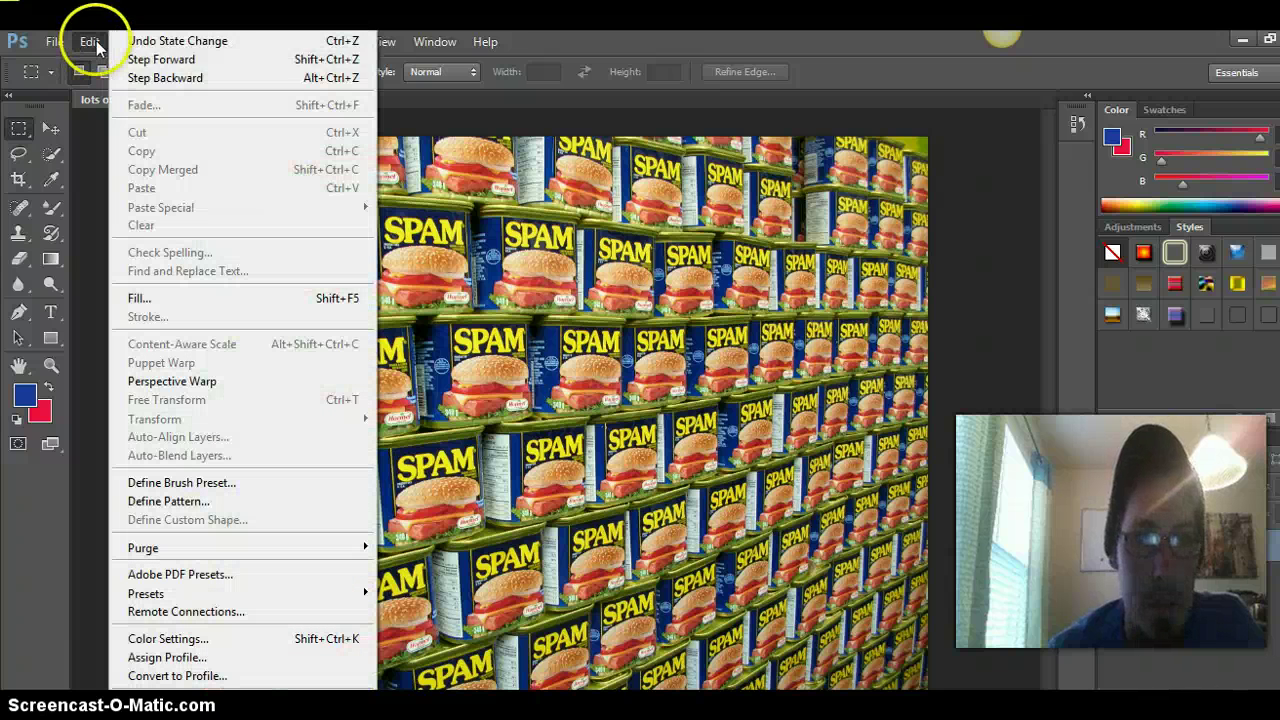
pyautogui.click(152, 60)
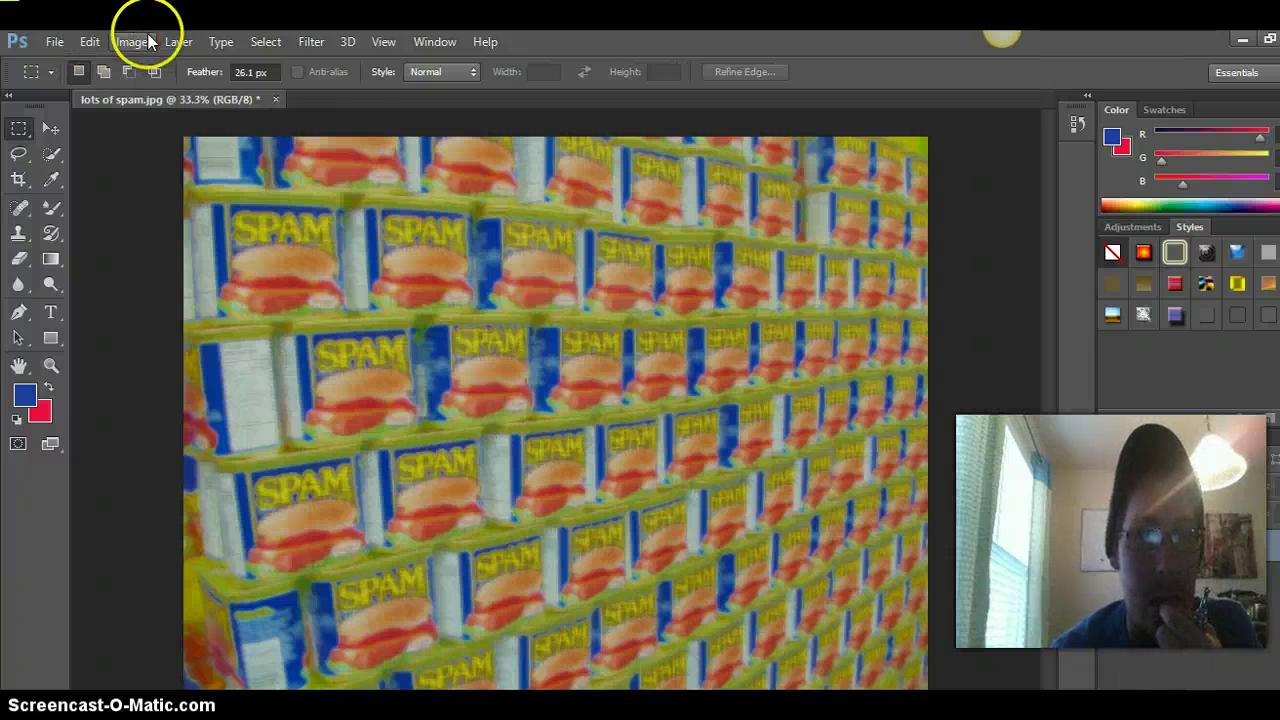
pyautogui.click(89, 42)
pyautogui.click(152, 40)
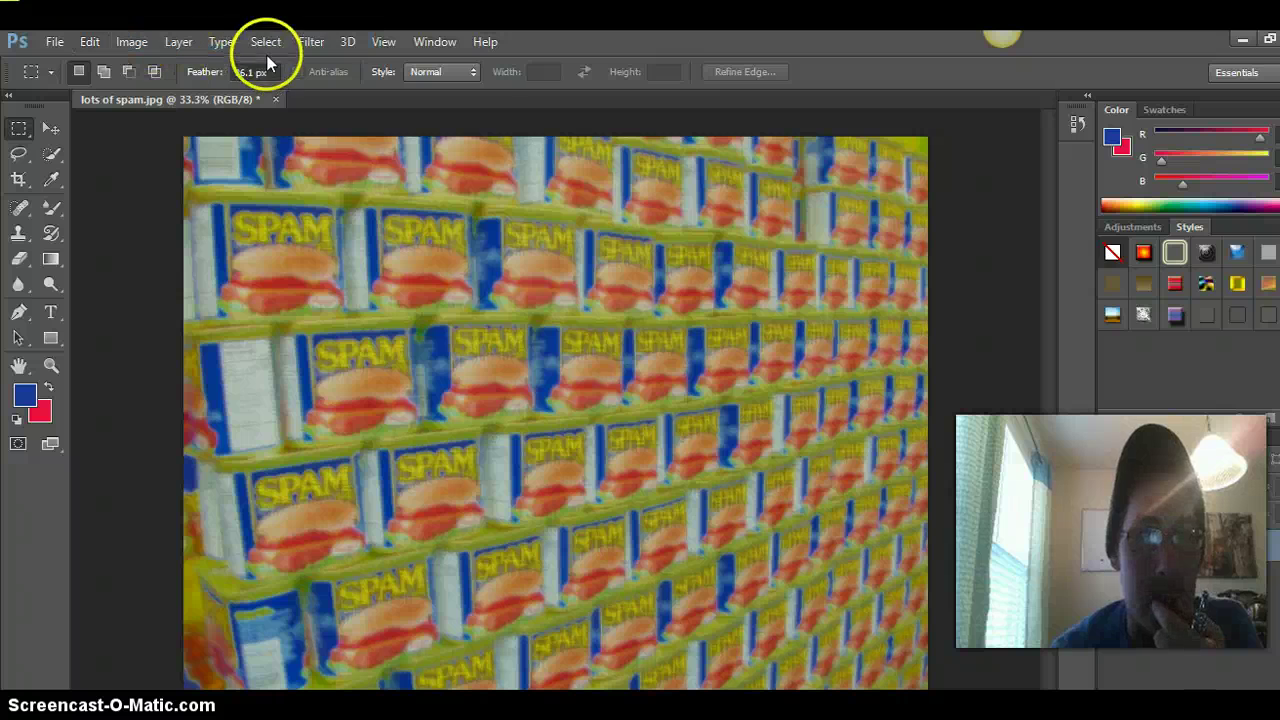
pyautogui.click(98, 42)
pyautogui.click(147, 78)
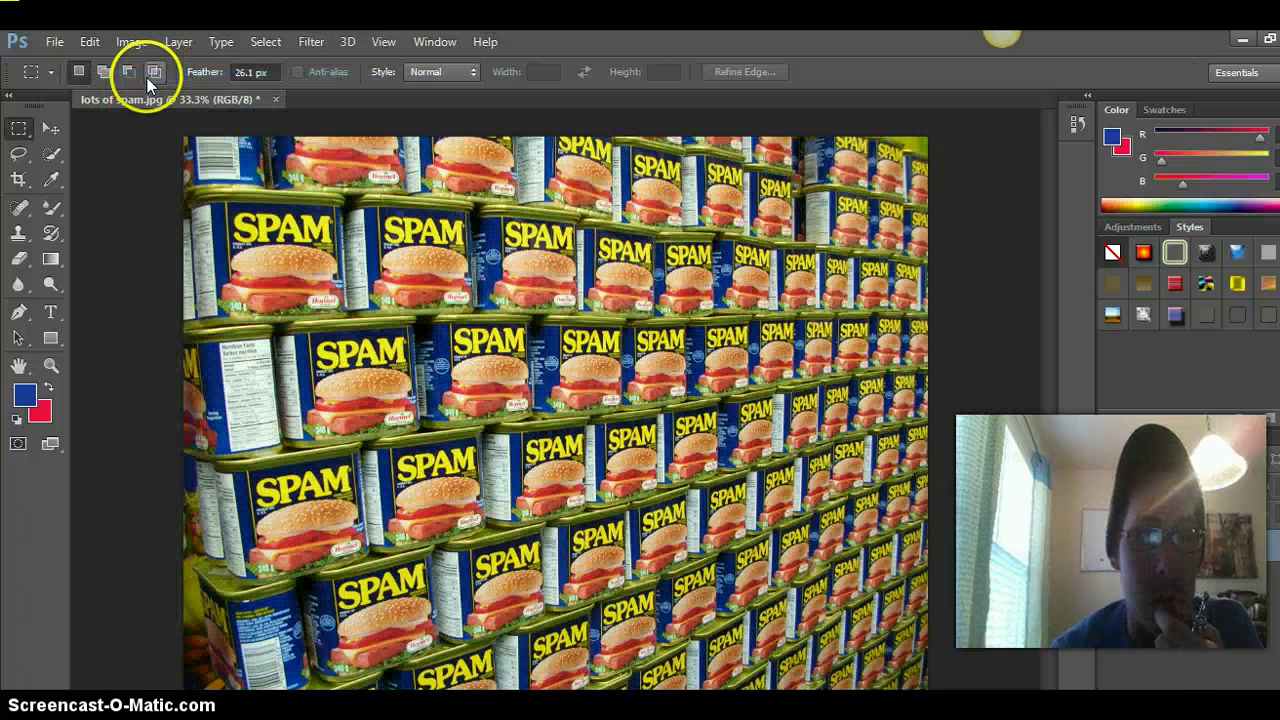
# Apply the Torn Edges sketch filter from the Filter Gallery with Image Balance 27, Smoothness 3 and Contrast 5
pyautogui.click(312, 42)
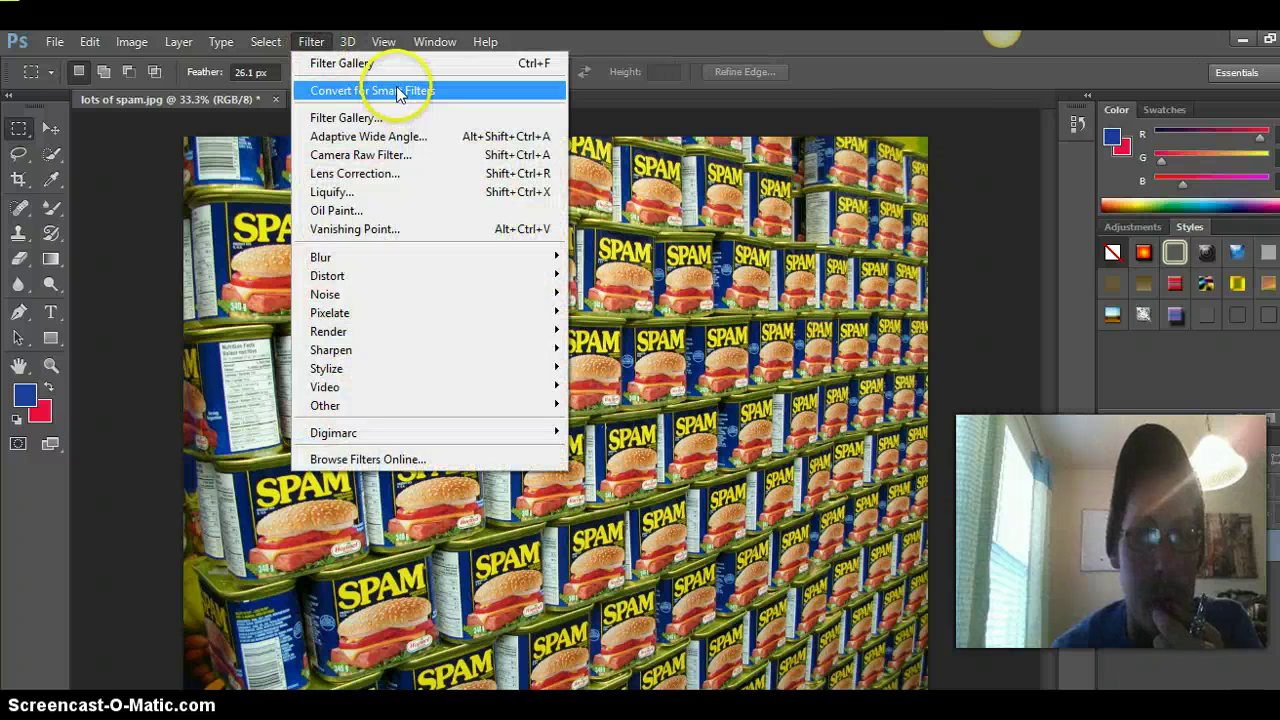
pyautogui.click(395, 117)
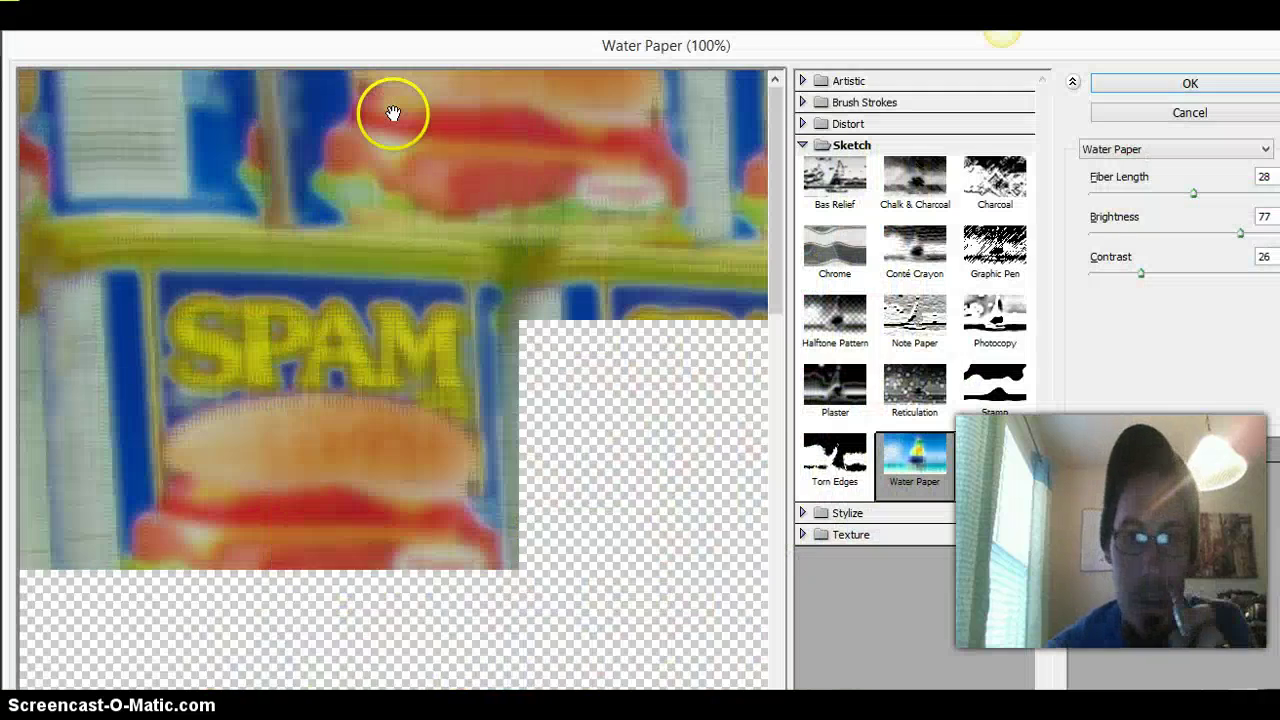
pyautogui.click(846, 459)
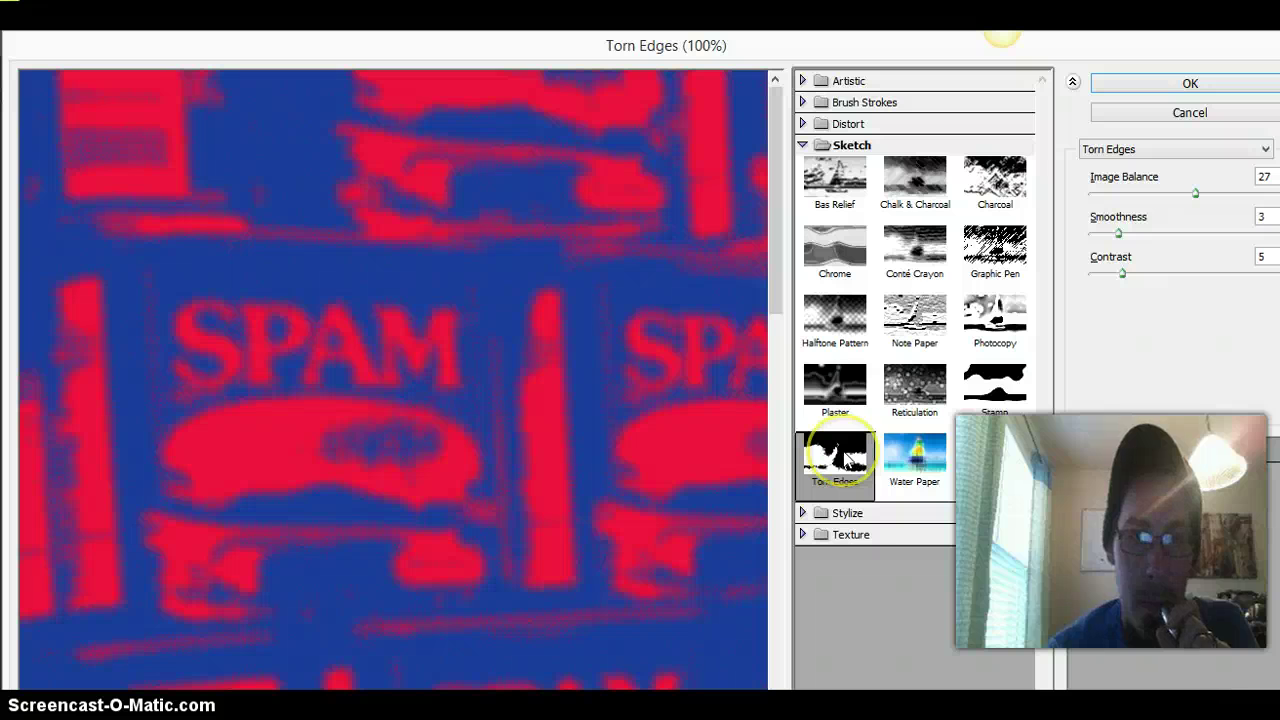
pyautogui.click(1177, 84)
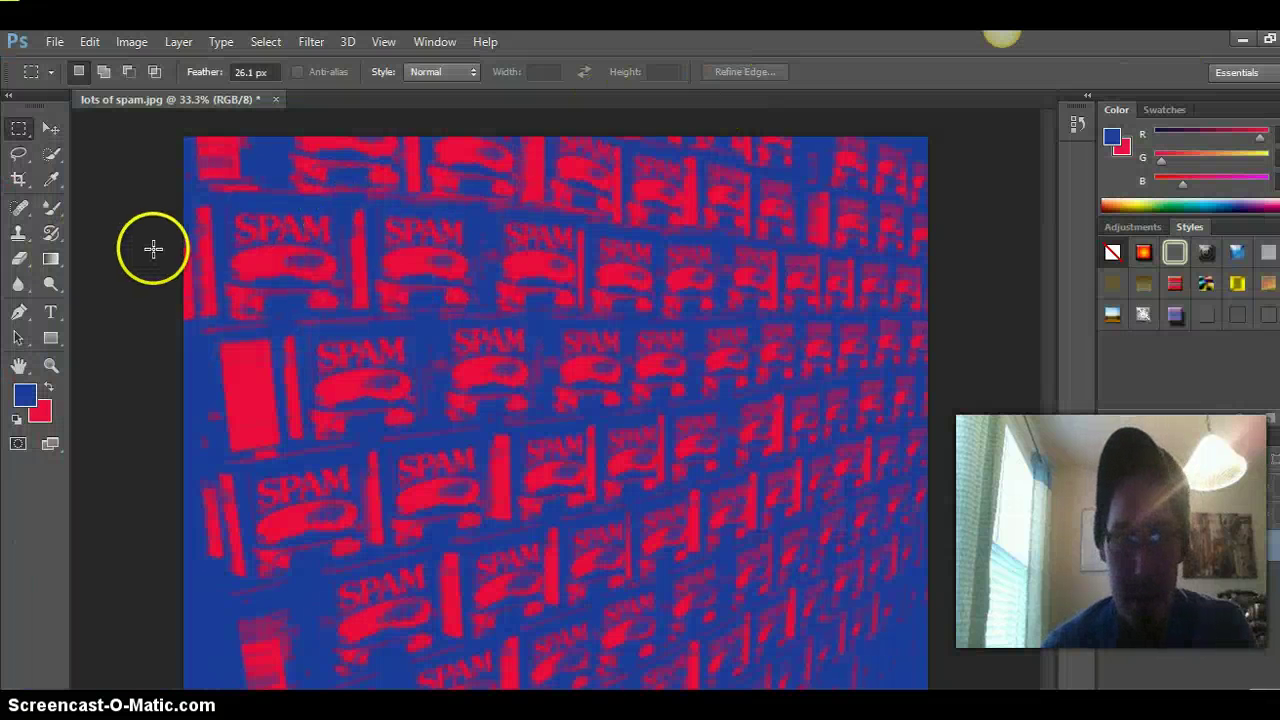
# Set the foreground color to the light gray d4d7de
pyautogui.click(28, 400)
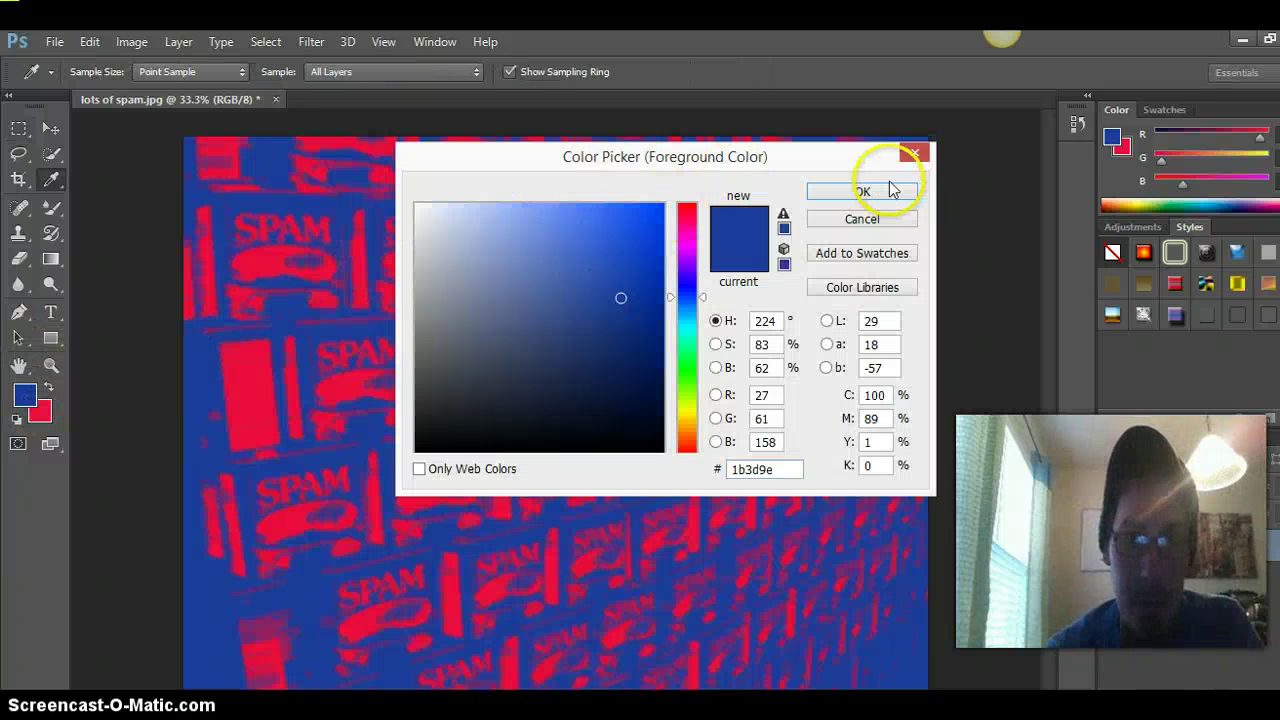
pyautogui.click(482, 240)
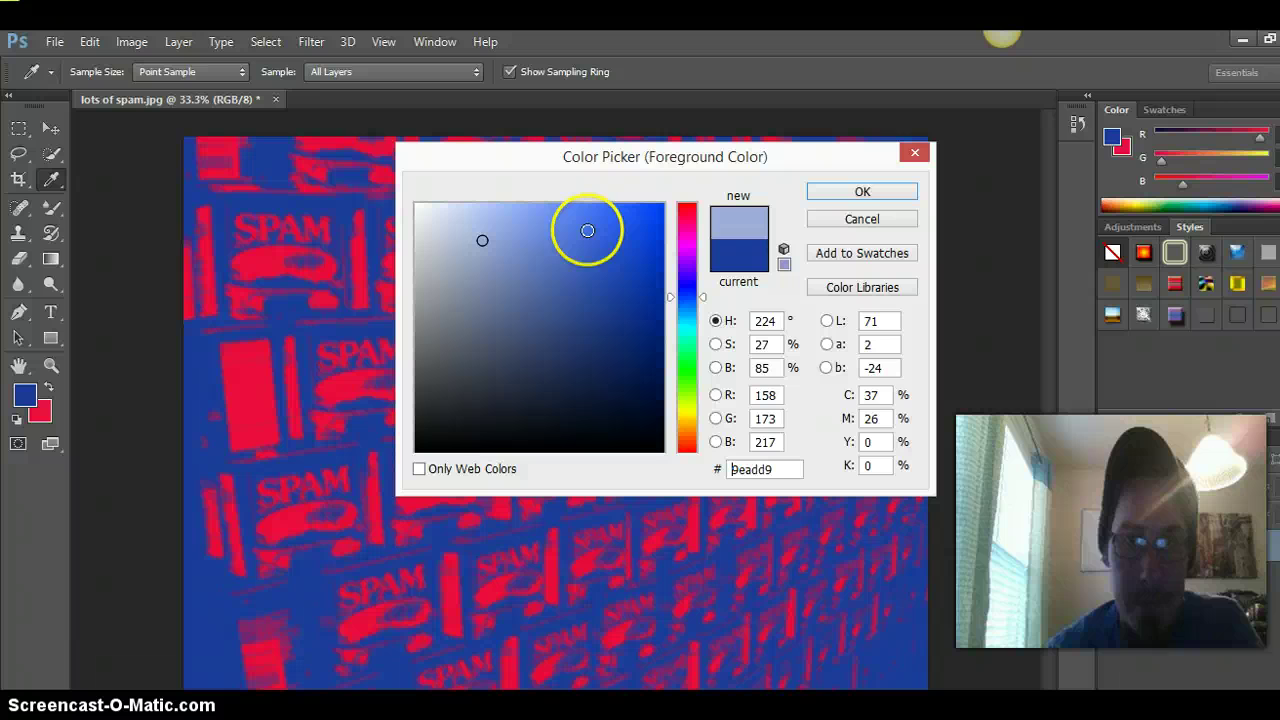
pyautogui.click(425, 235)
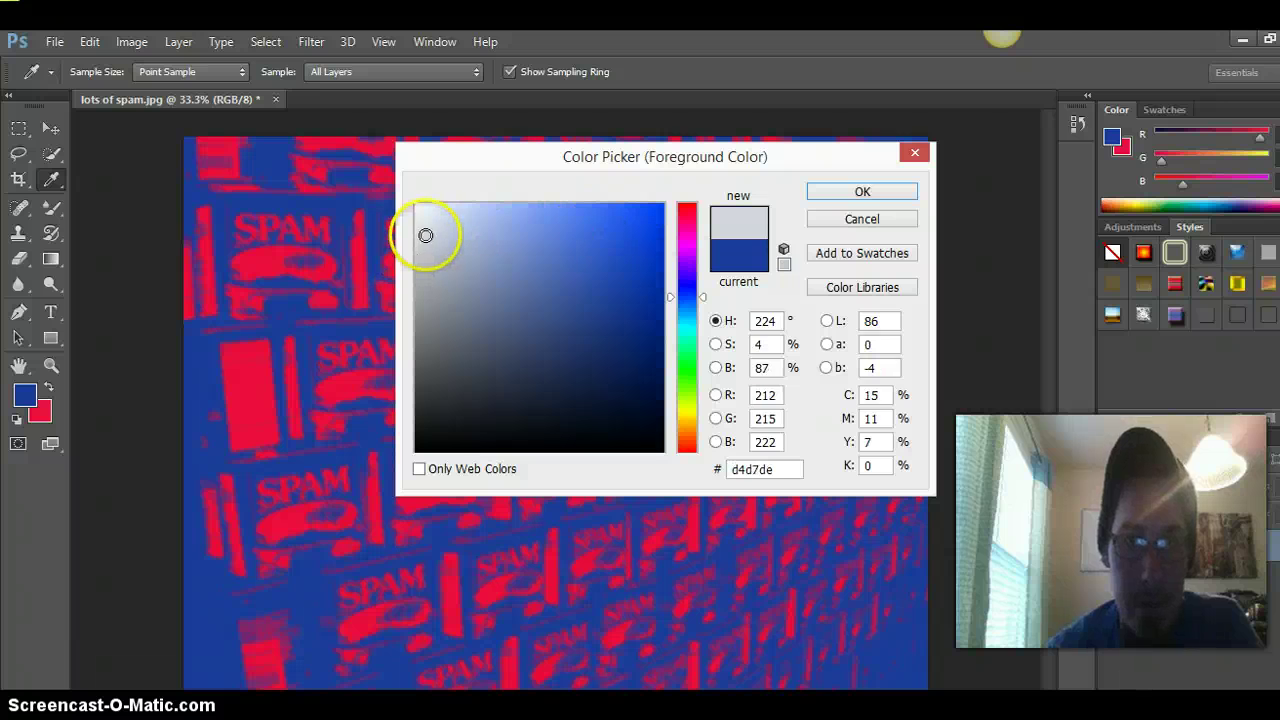
pyautogui.click(840, 191)
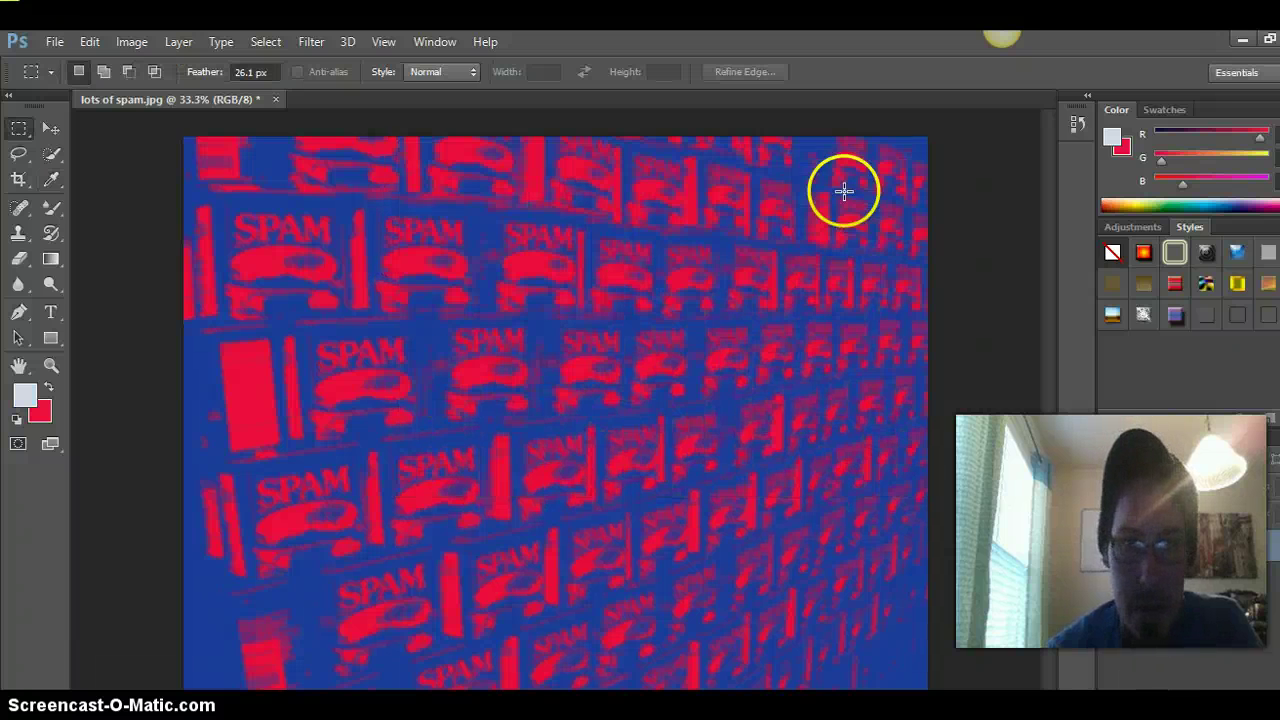
# Add the text SPAM in 60 pt Stencil over the second row of large cans
pyautogui.click(51, 313)
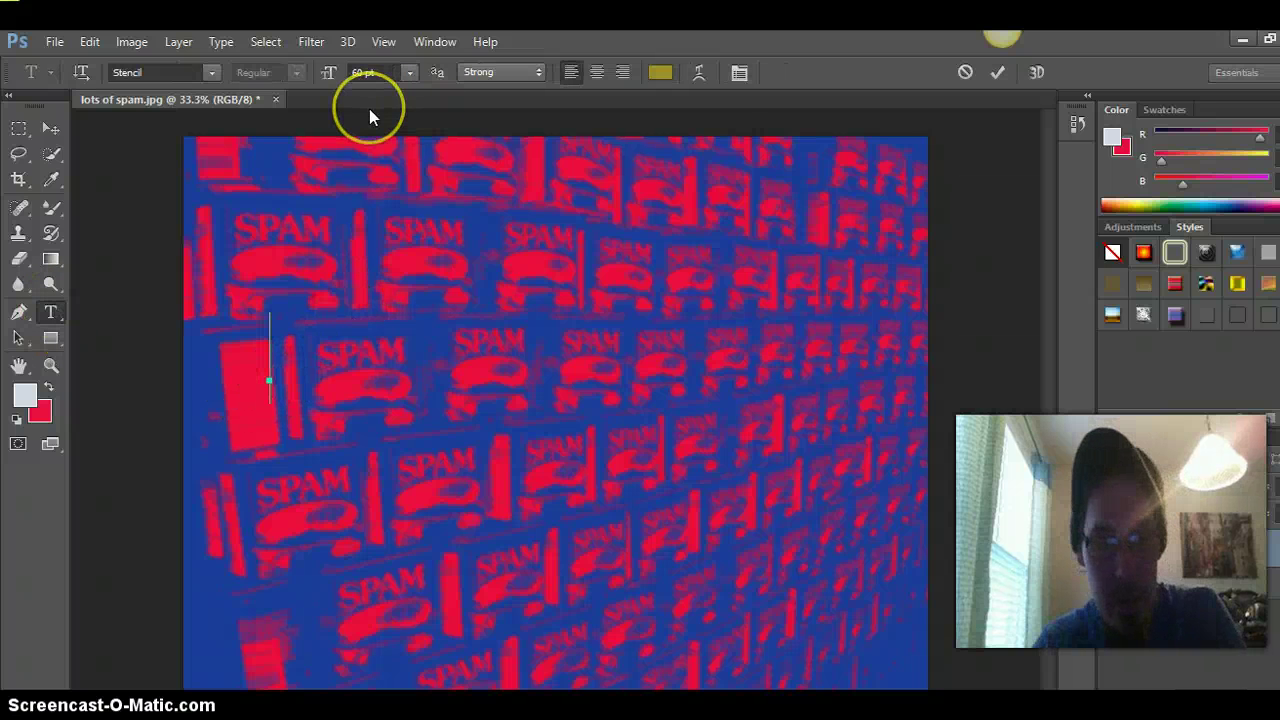
pyautogui.write('SPAM')
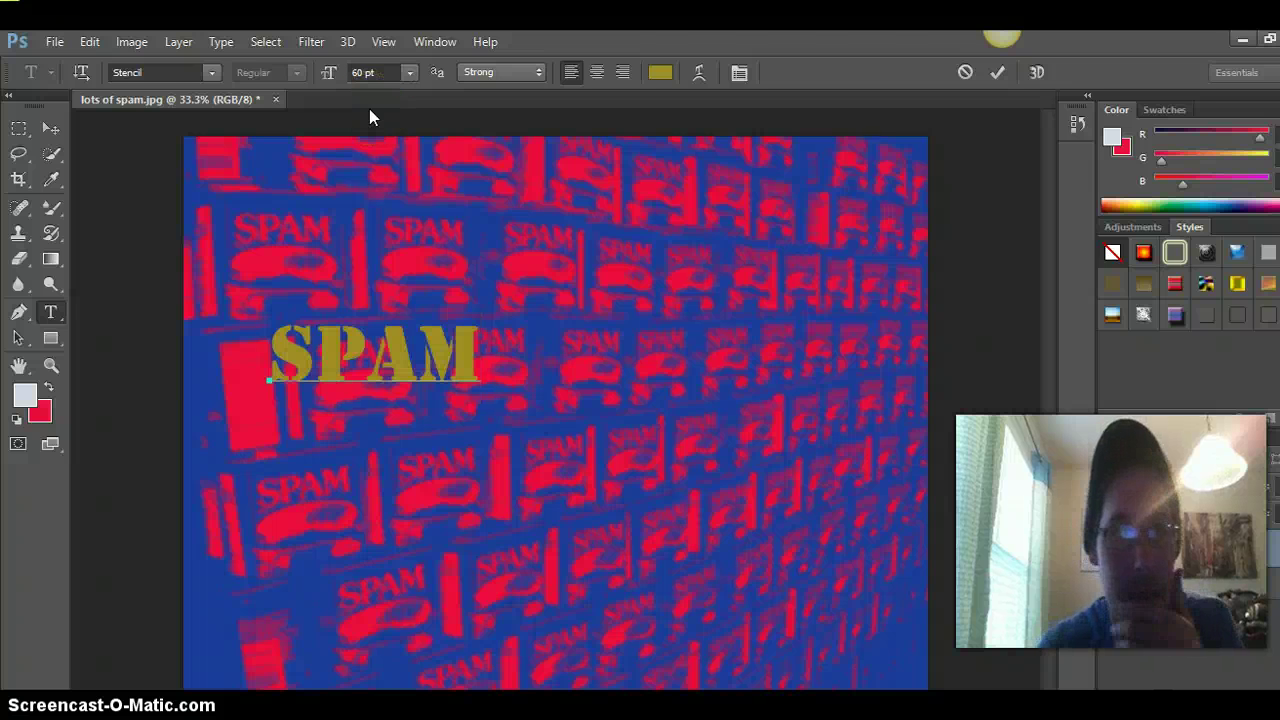
# Try to change the SPAM text's font to Simpsonfont
pyautogui.click(212, 72)
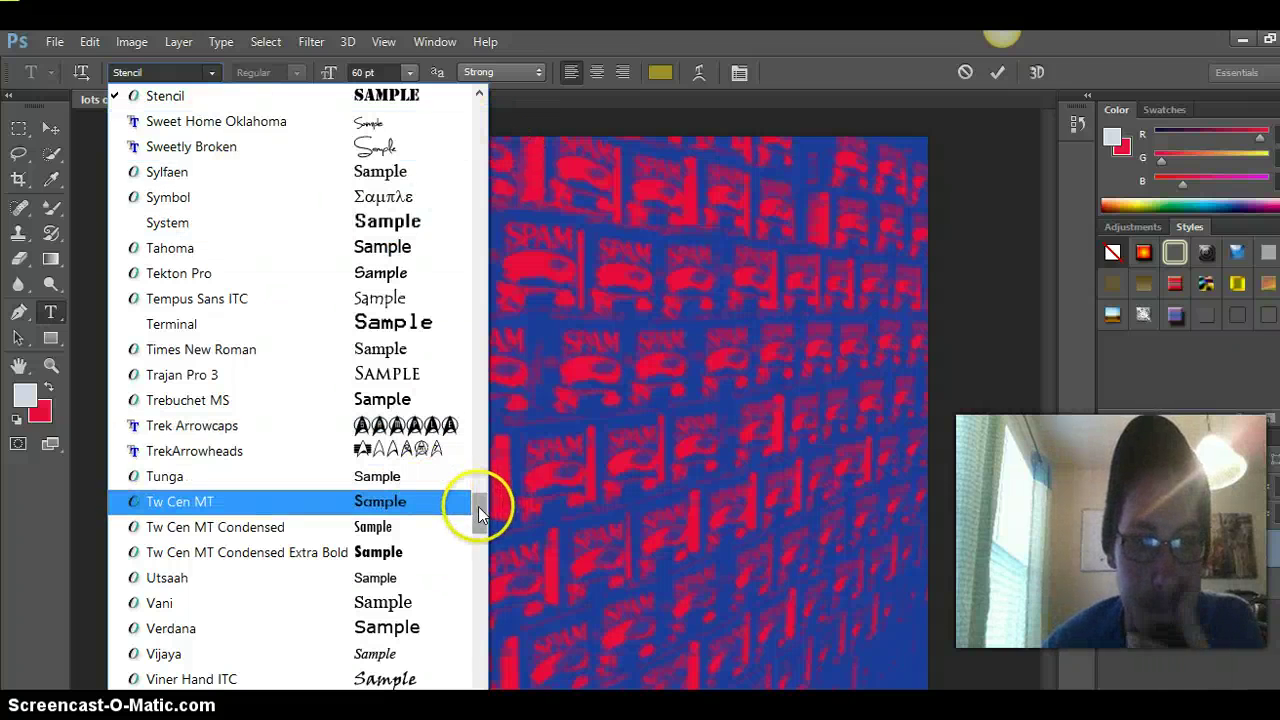
pyautogui.moveTo(478, 506); pyautogui.dragTo(492, 467)
pyautogui.click(222, 350)
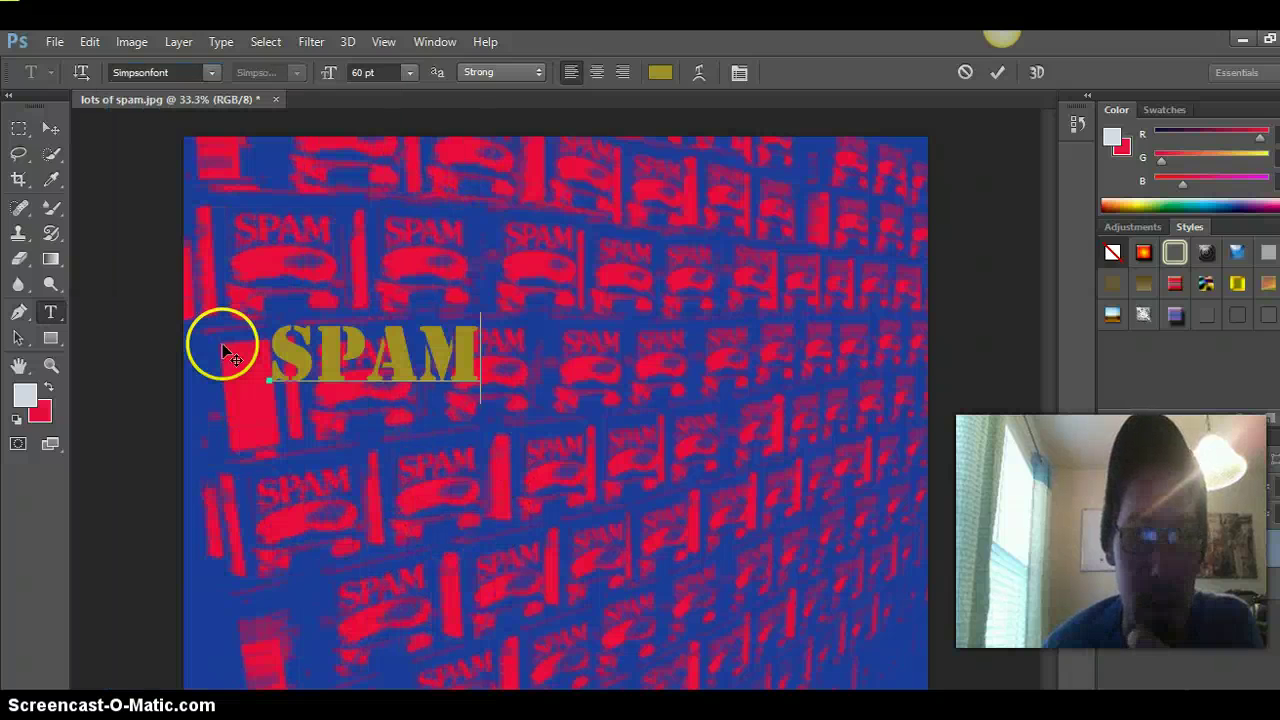
# Select the whole word SPAM and set its font to Sweetly Broken
pyautogui.doubleClick(477, 358)
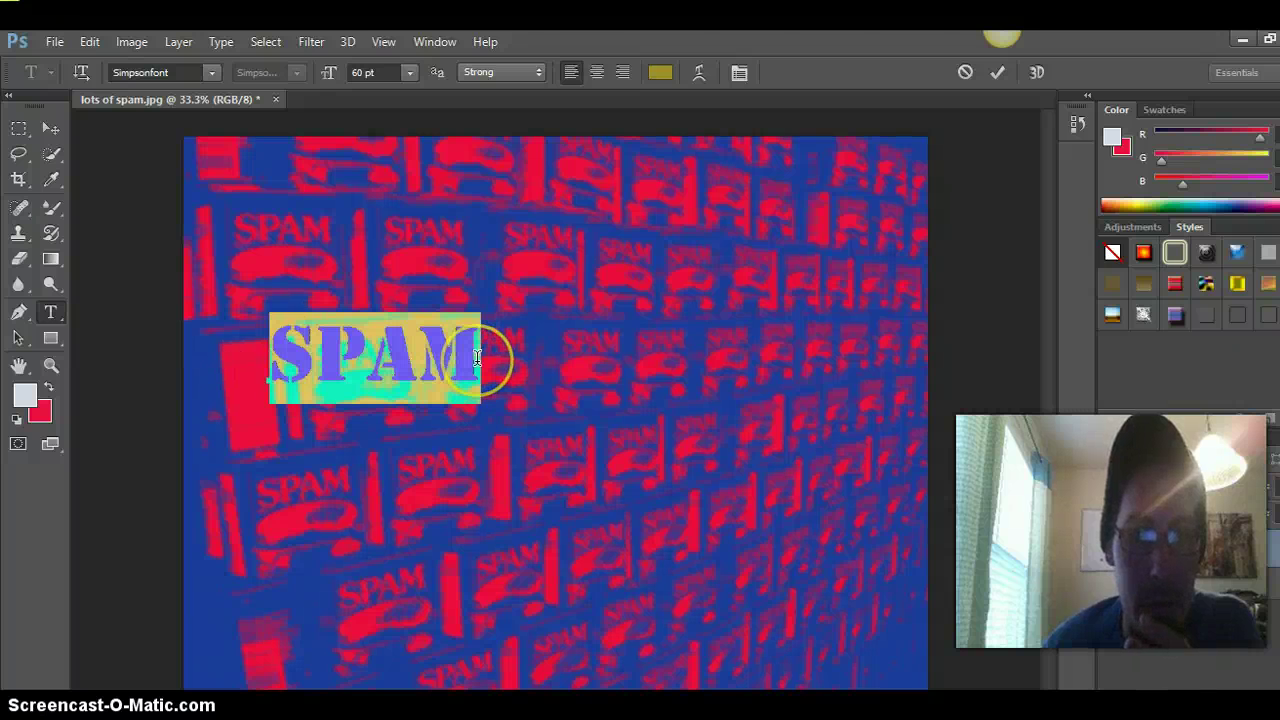
pyautogui.click(209, 71)
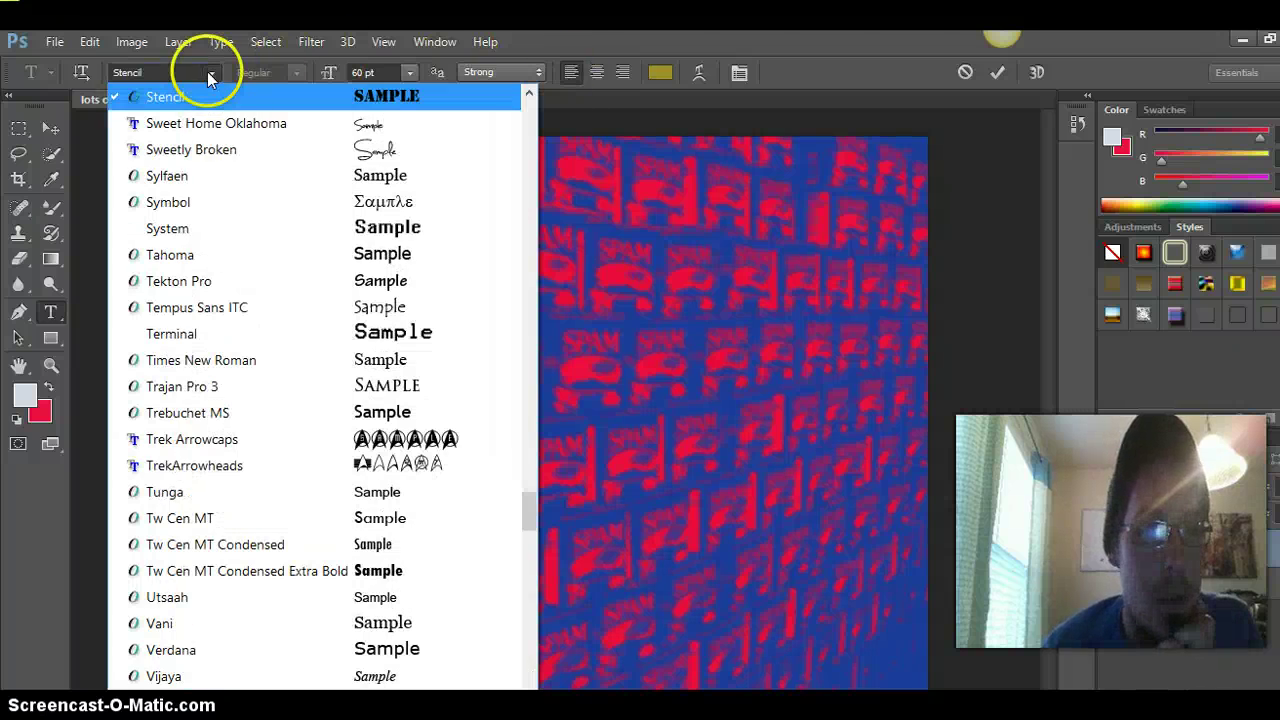
pyautogui.click(282, 156)
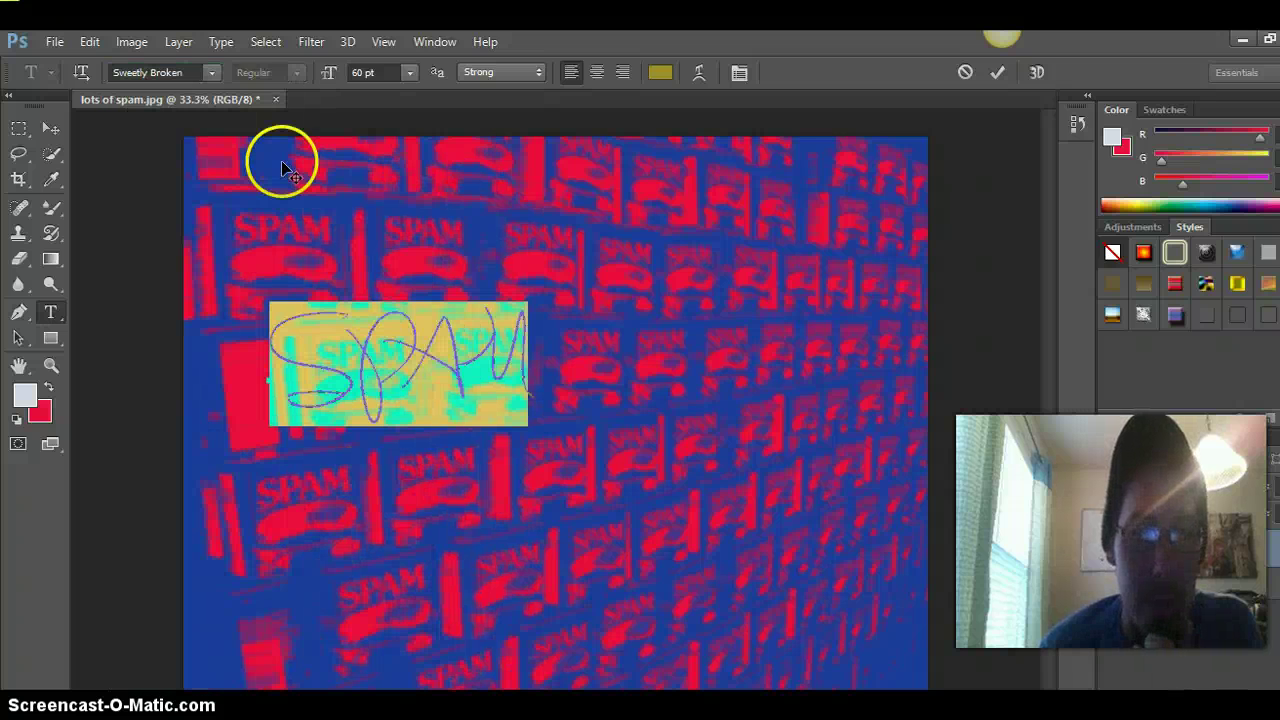
# Commit the SPAM text and set the text layer's font to Tempus Sans ITC
pyautogui.click(52, 128)
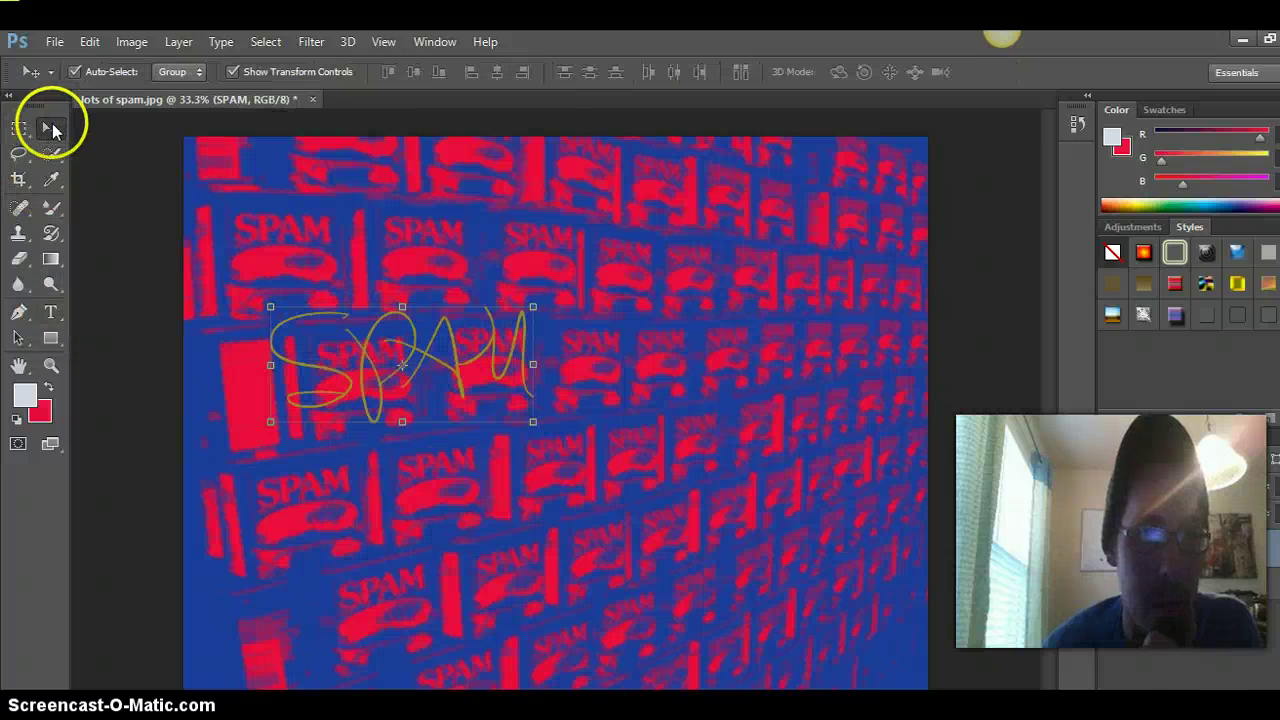
pyautogui.click(55, 316)
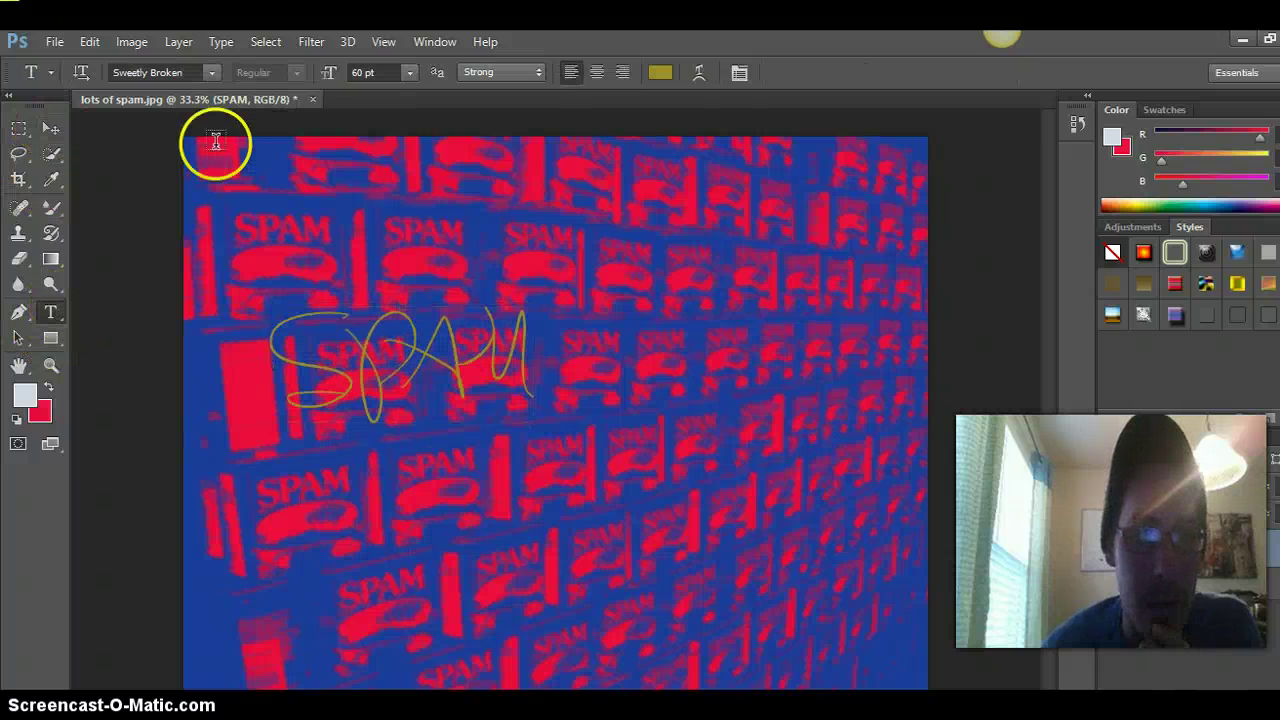
pyautogui.click(211, 72)
pyautogui.click(240, 262)
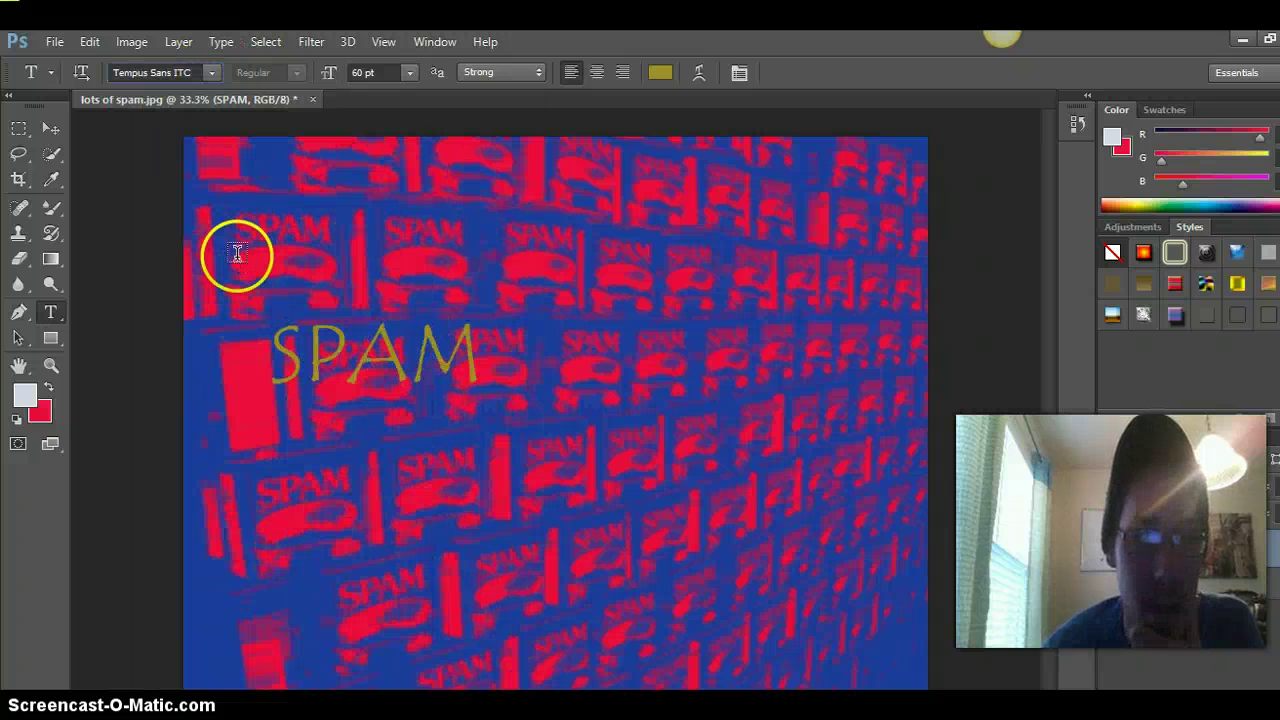
# Set the SPAM text layer's font to Simpsonfont
pyautogui.click(209, 73)
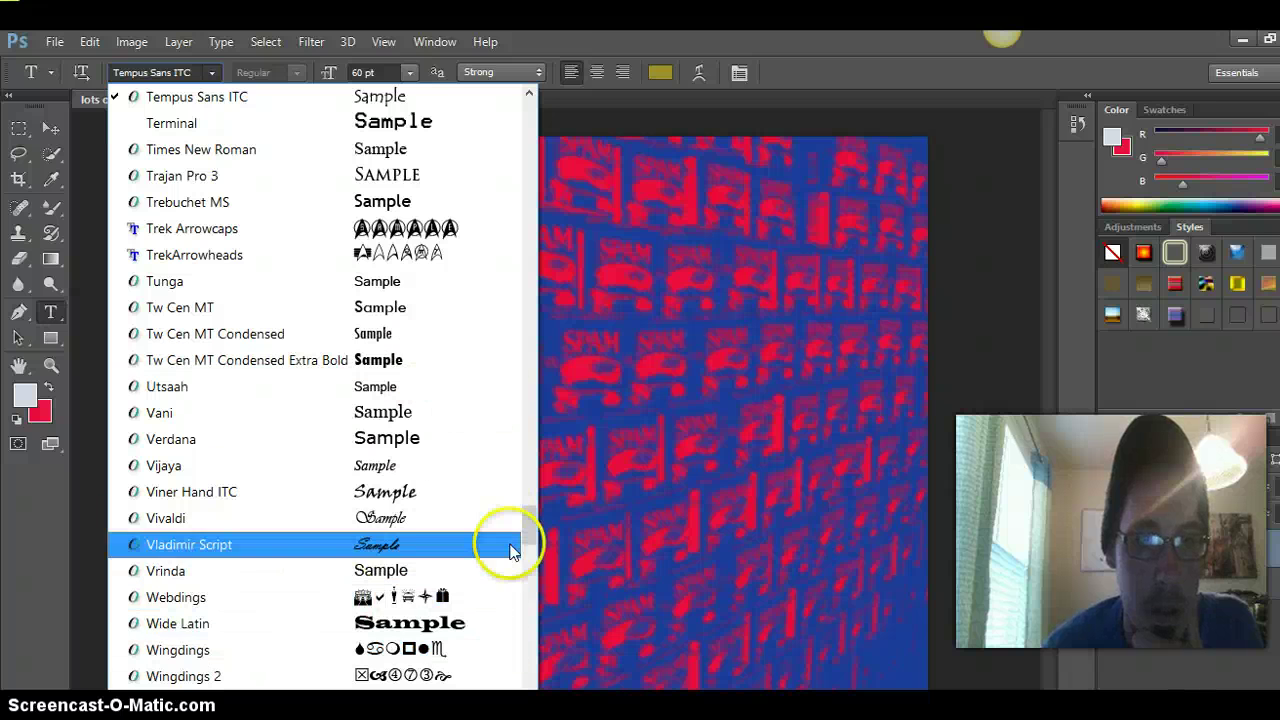
pyautogui.scroll(1, 531, 499)
pyautogui.moveTo(531, 499); pyautogui.dragTo(478, 472)
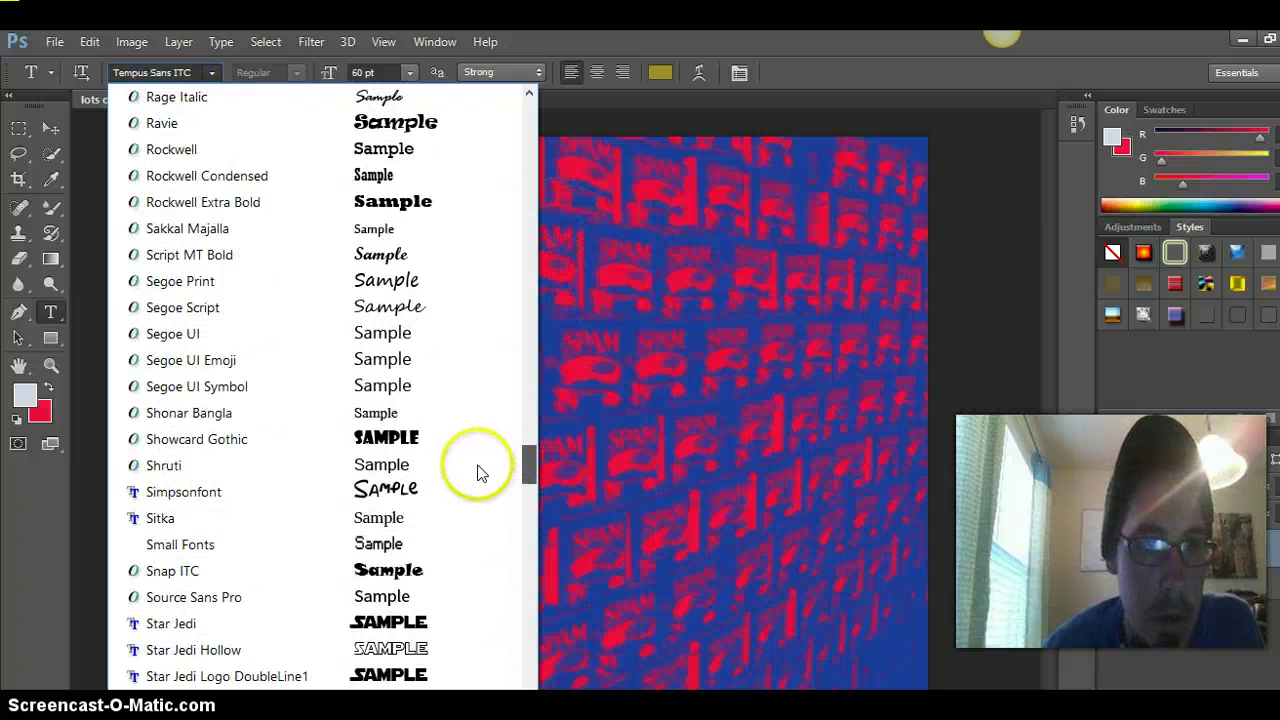
pyautogui.click(349, 491)
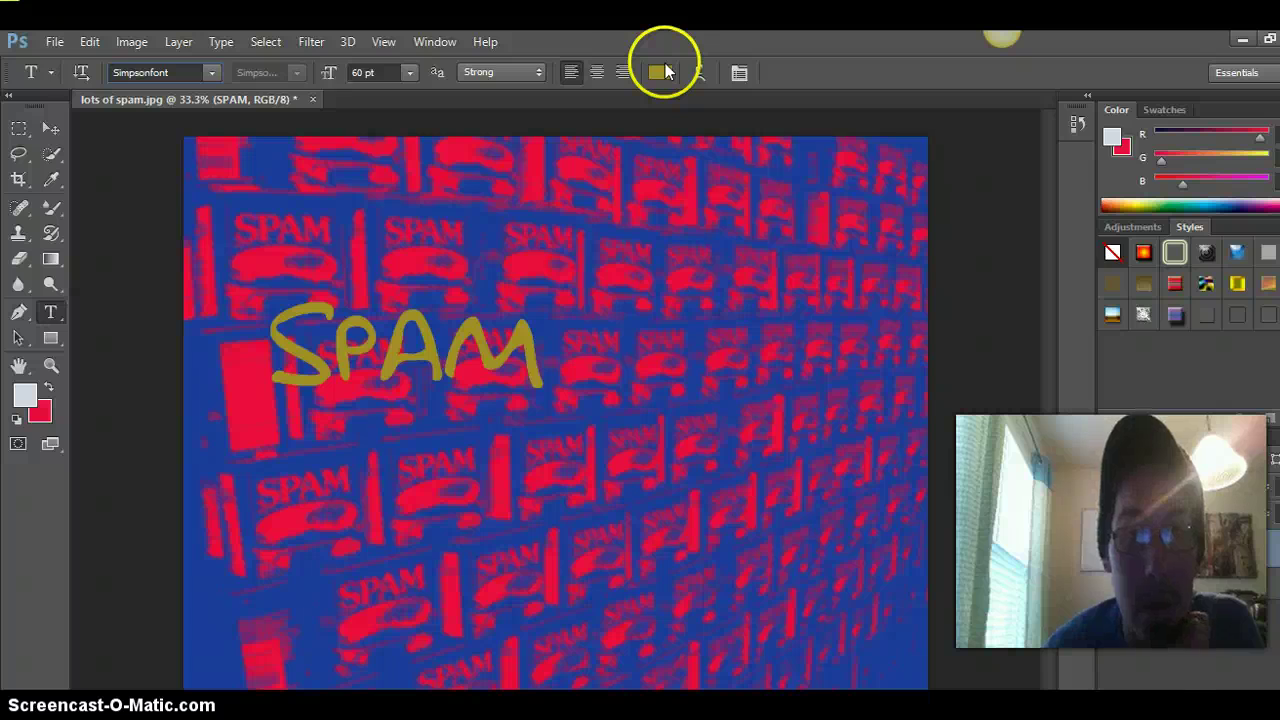
# Change the SPAM text colour to pale yellow, hex e1d8a9
pyautogui.click(667, 72)
pyautogui.click(532, 247)
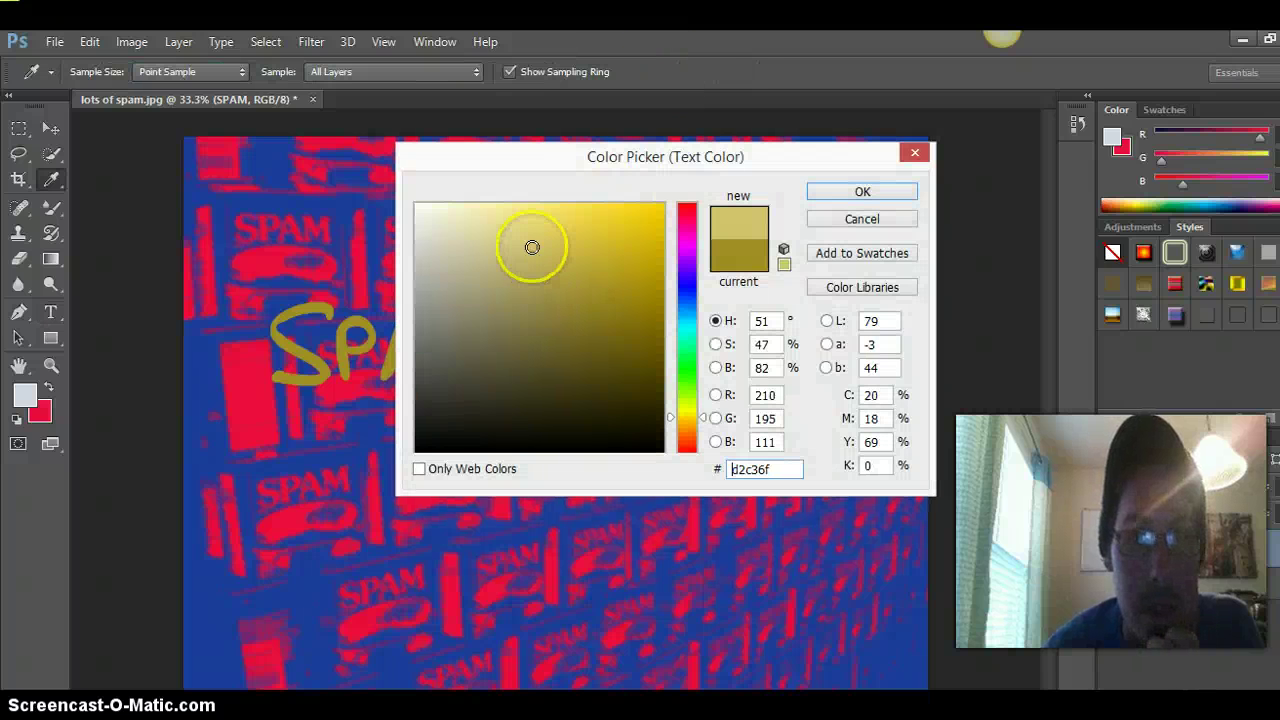
pyautogui.click(476, 232)
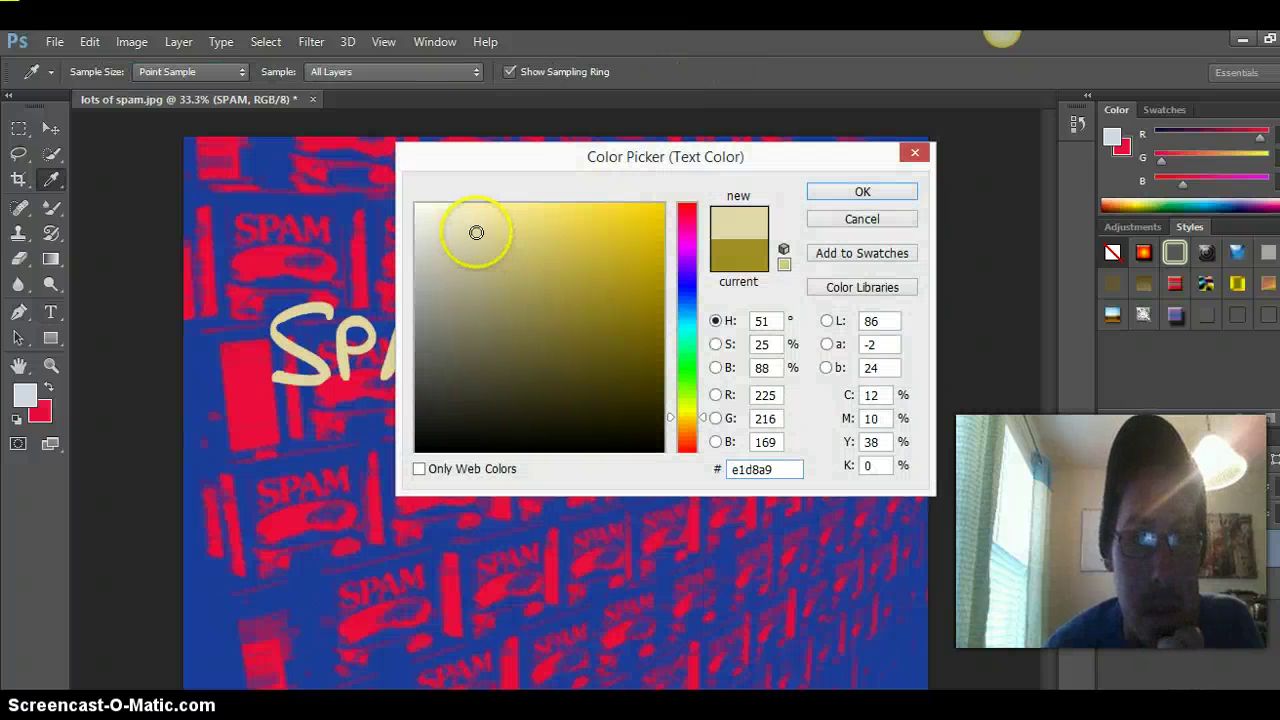
pyautogui.click(863, 190)
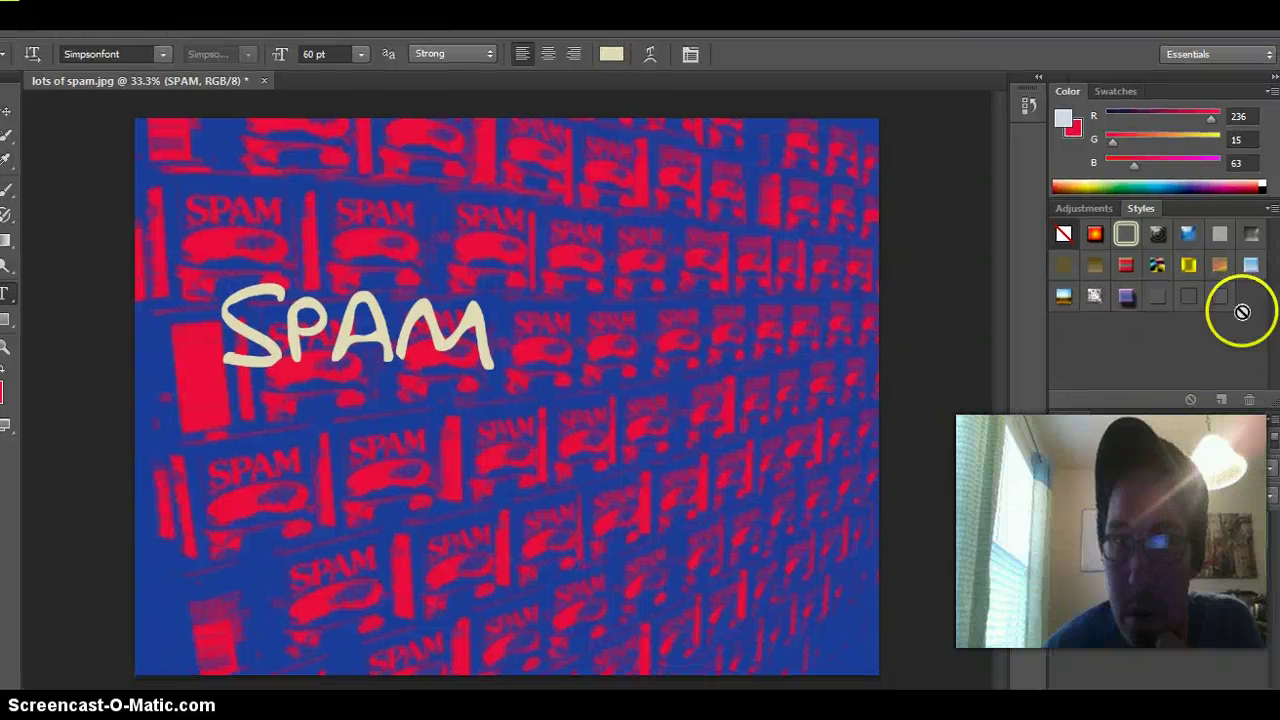
# Try preset layer styles on the SPAM text, including the white double outline glow, embossed, blue-to-gold chrome and gold gradient styles
pyautogui.click(1094, 236)
pyautogui.click(1125, 233)
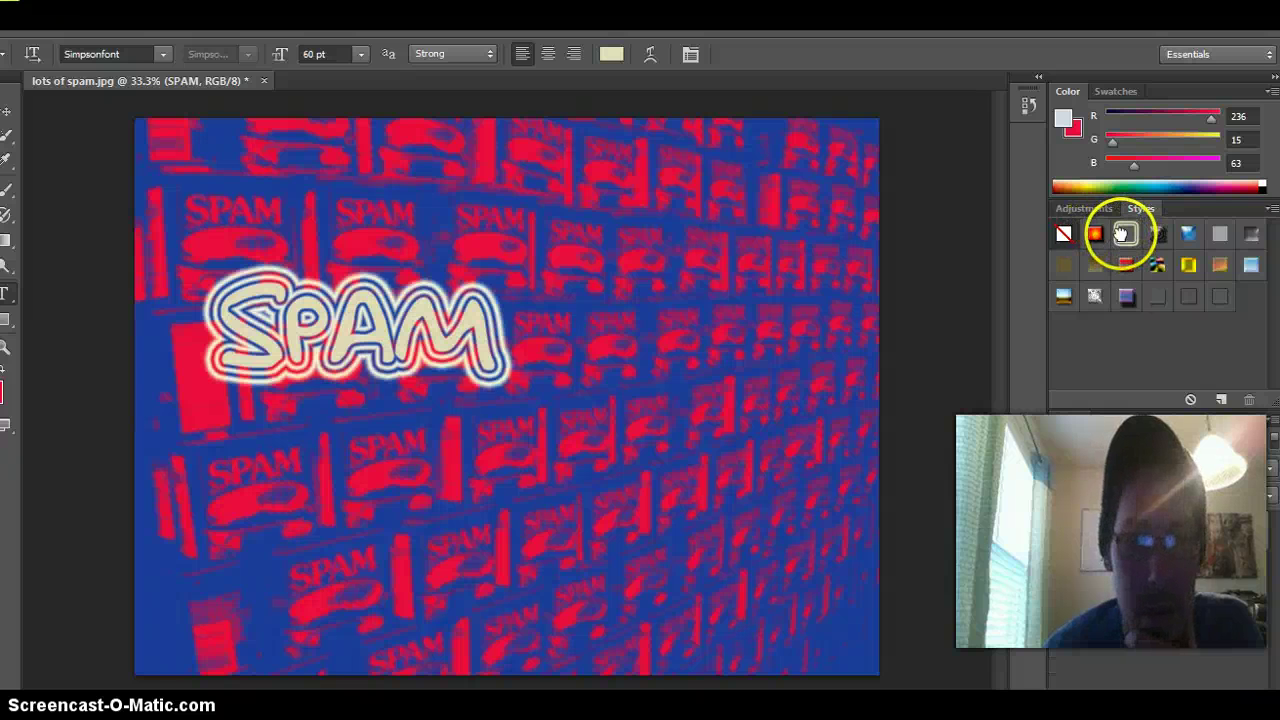
pyautogui.click(1222, 296)
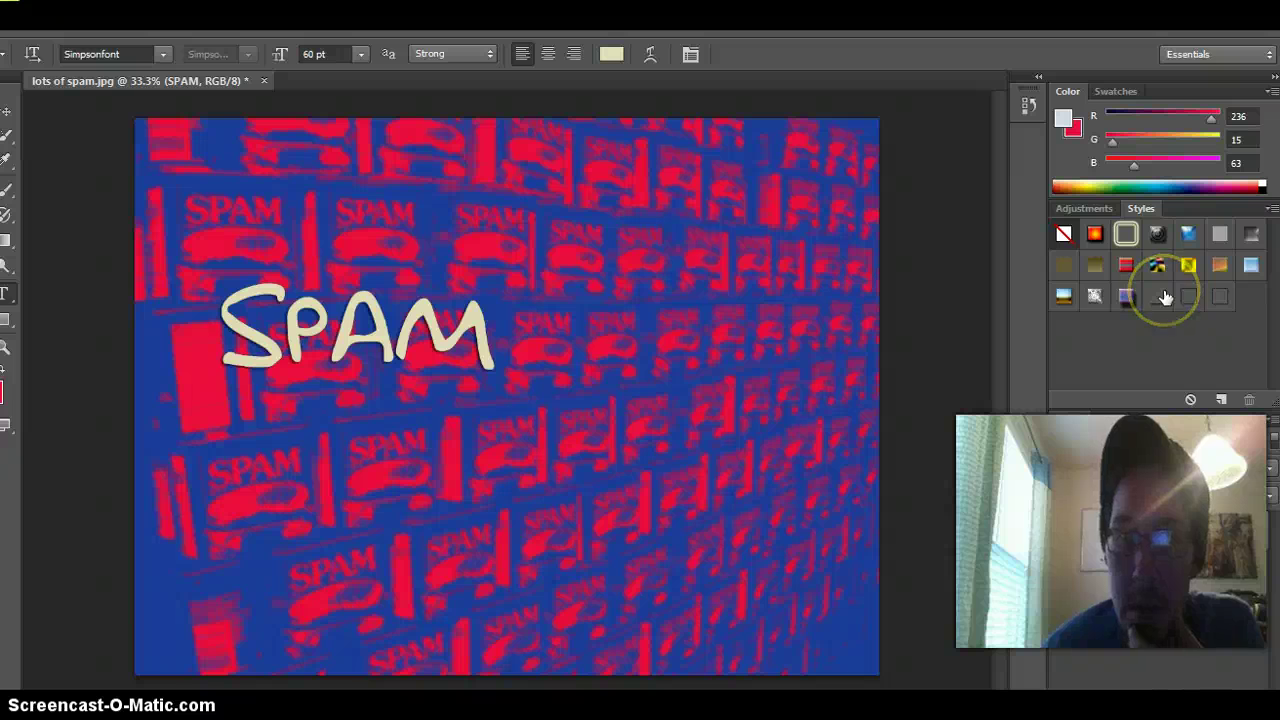
pyautogui.click(1127, 296)
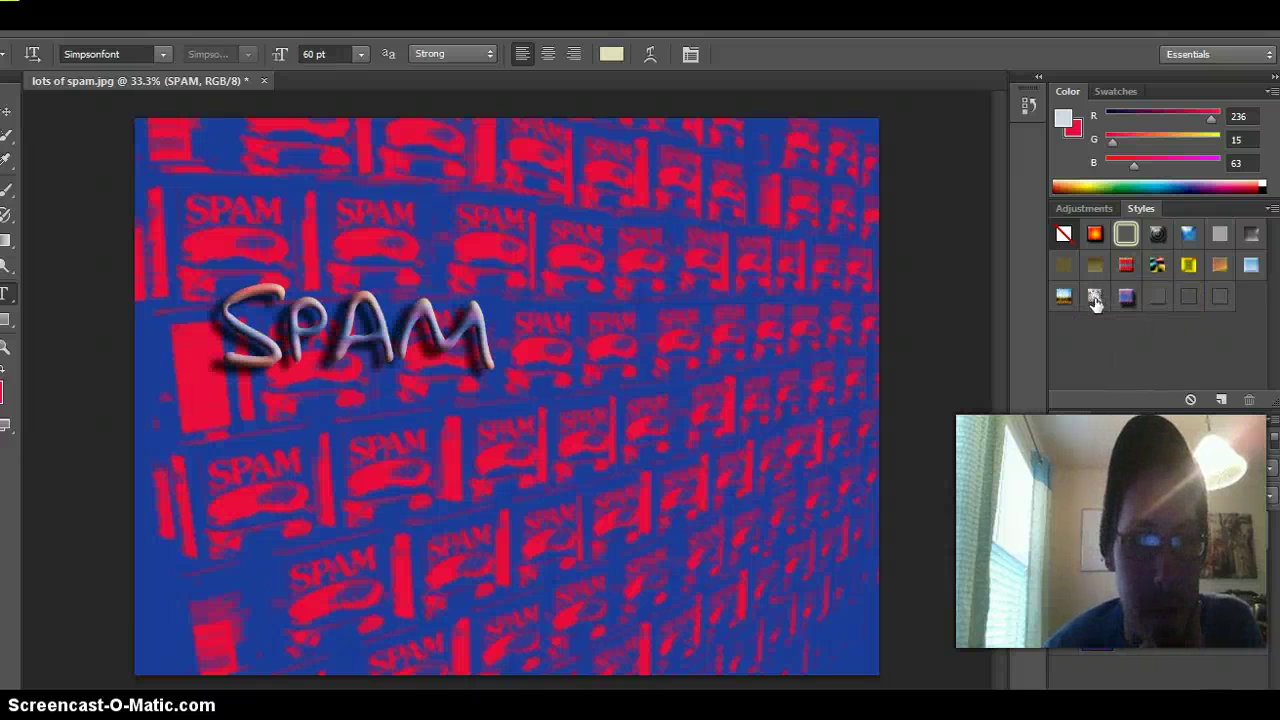
pyautogui.click(1095, 298)
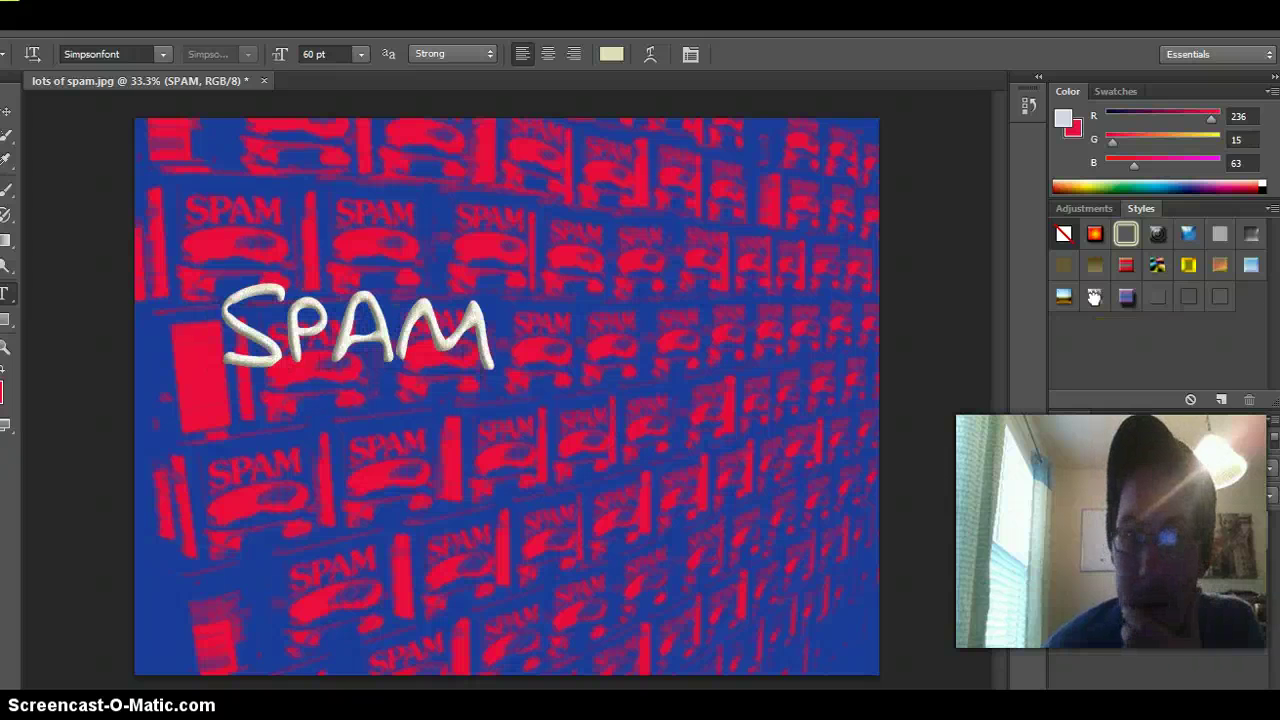
pyautogui.click(1063, 297)
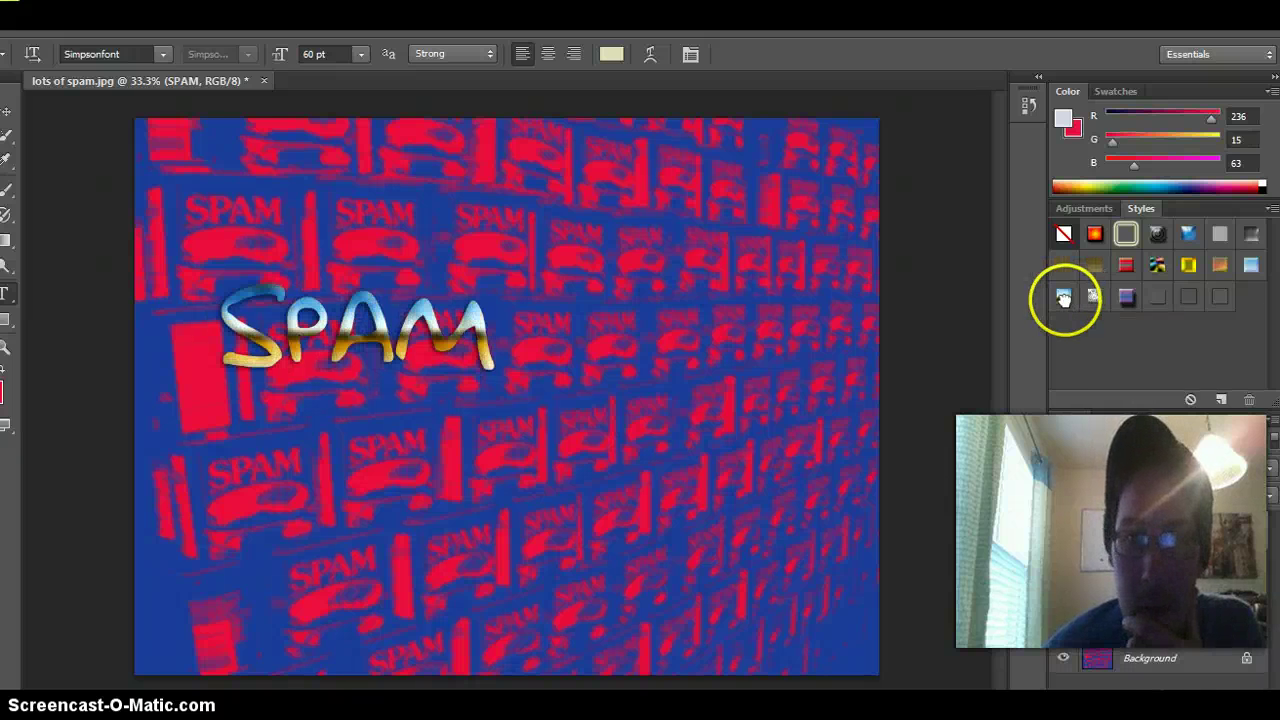
pyautogui.click(1075, 266)
pyautogui.click(1097, 264)
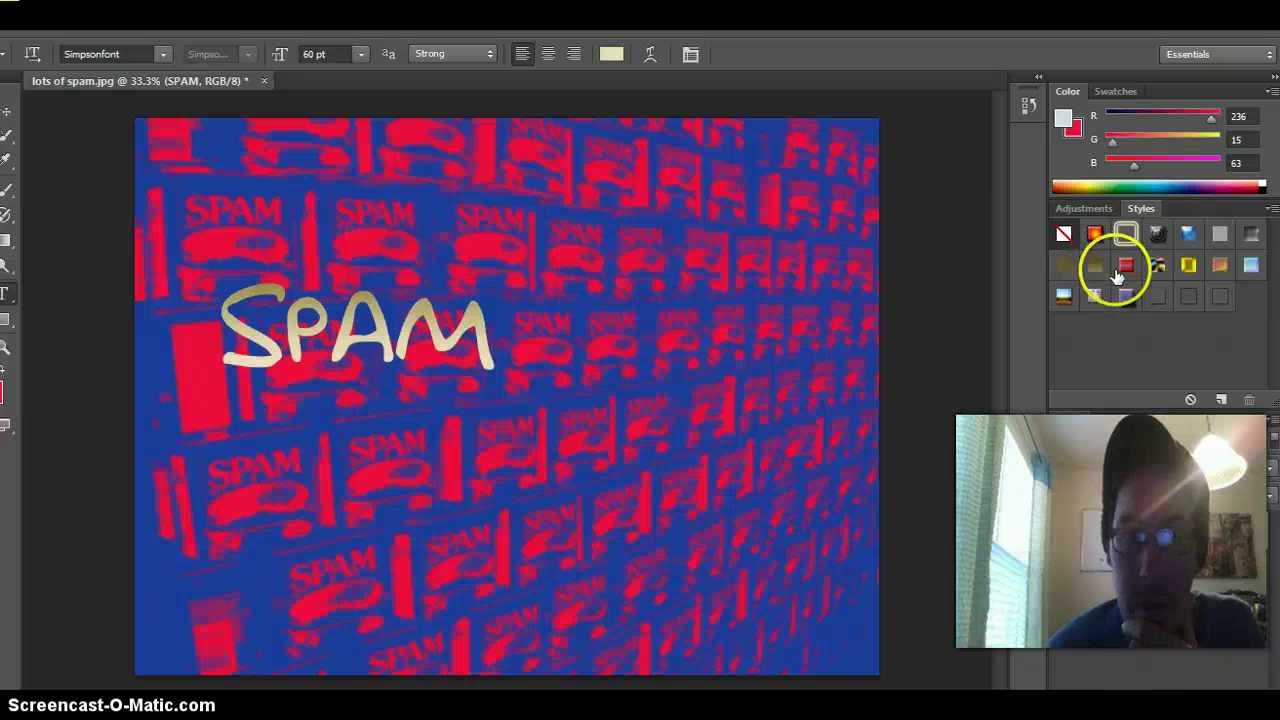
# Try the red, multicoloured, yellow, orange and light blue preset styles on the SPAM text
pyautogui.click(1132, 267)
pyautogui.click(1157, 265)
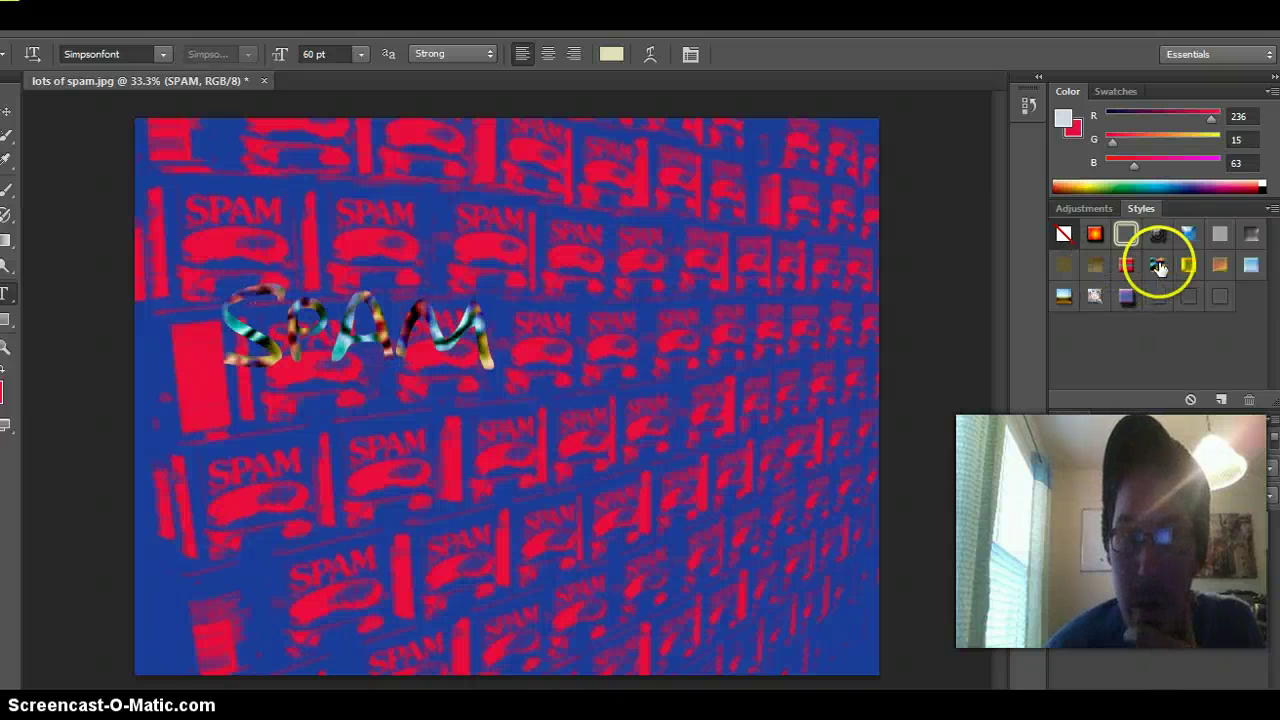
pyautogui.click(1188, 266)
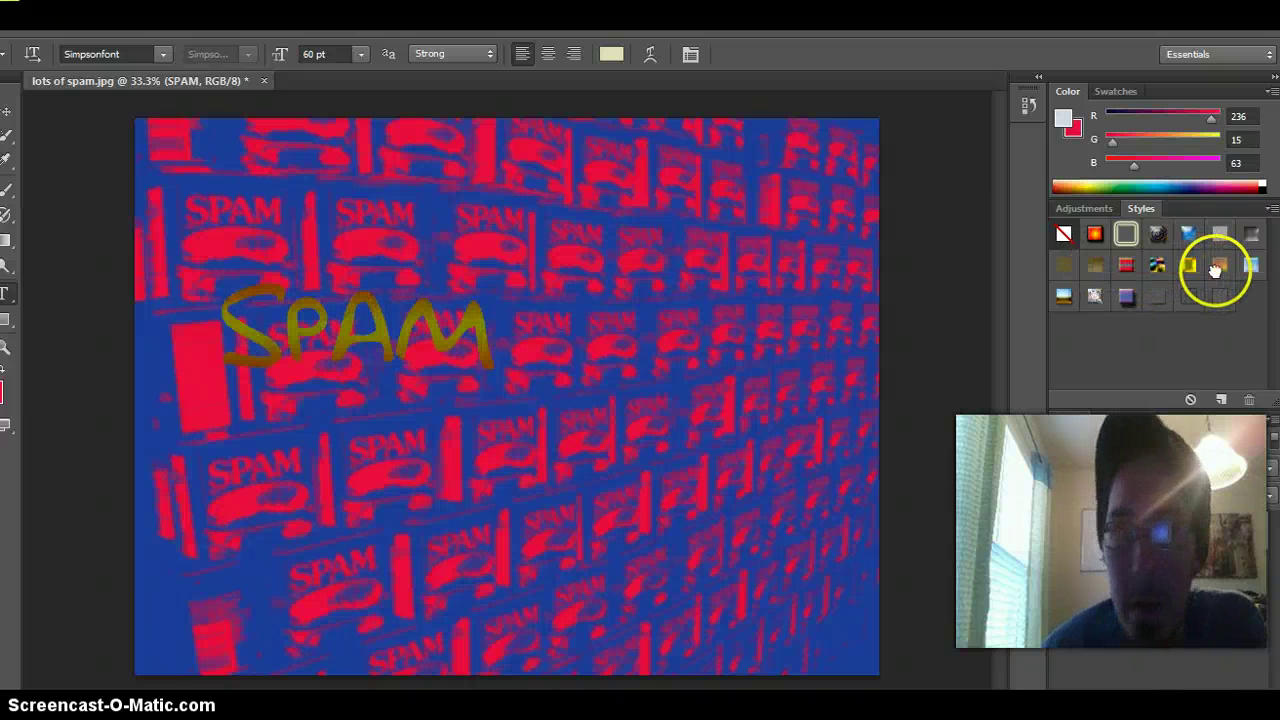
pyautogui.click(1217, 267)
pyautogui.click(1251, 266)
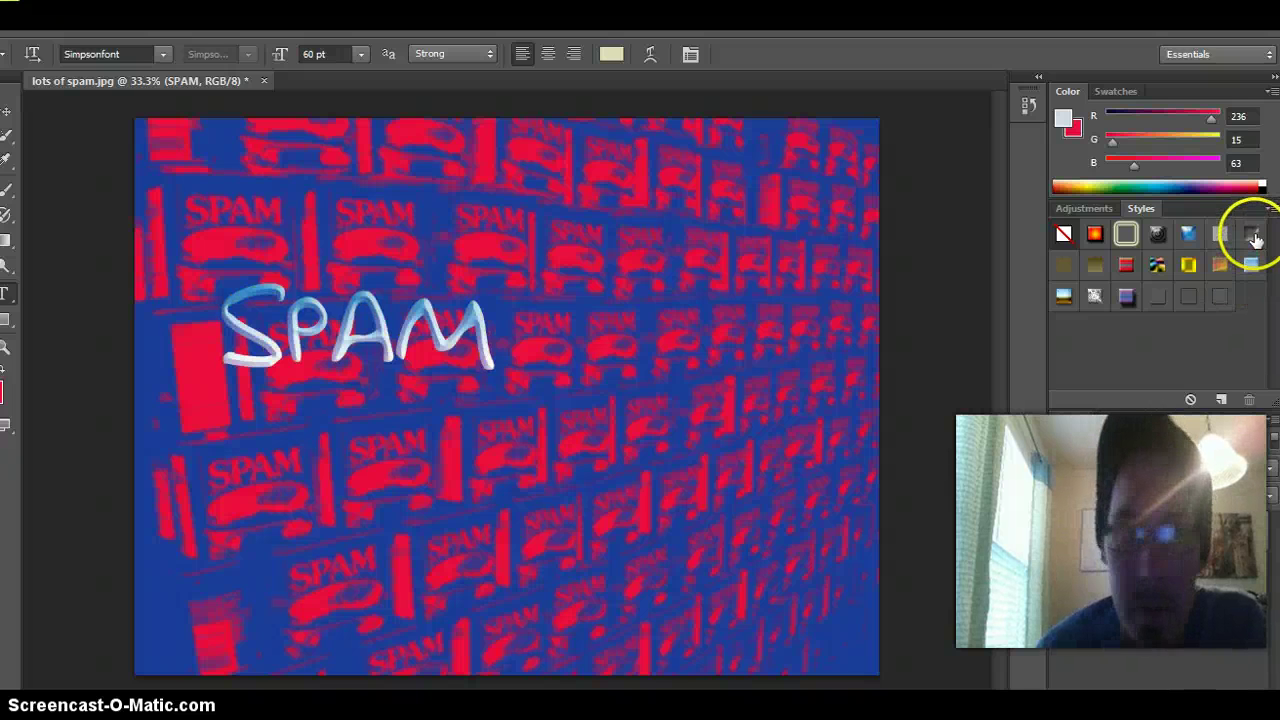
# Compare the grey and dark preset styles on the SPAM text, and apply the white glowing double outline style
pyautogui.click(1253, 234)
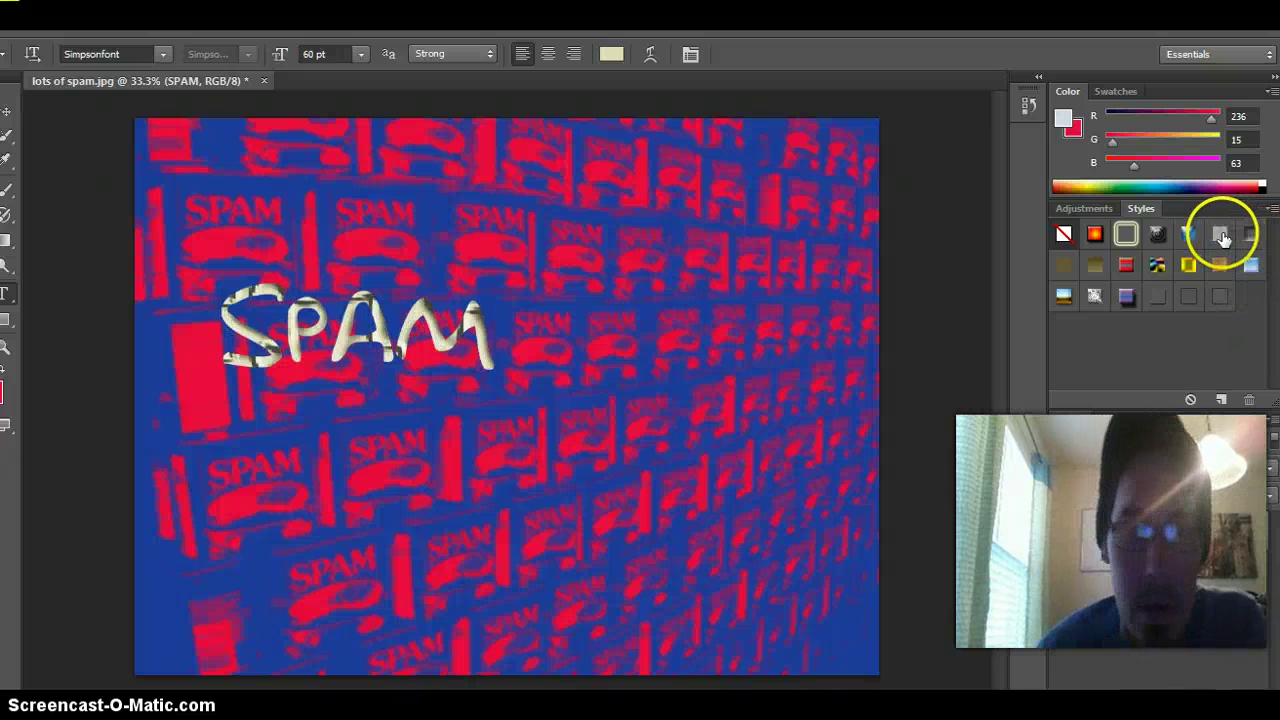
pyautogui.click(1222, 237)
pyautogui.click(1155, 240)
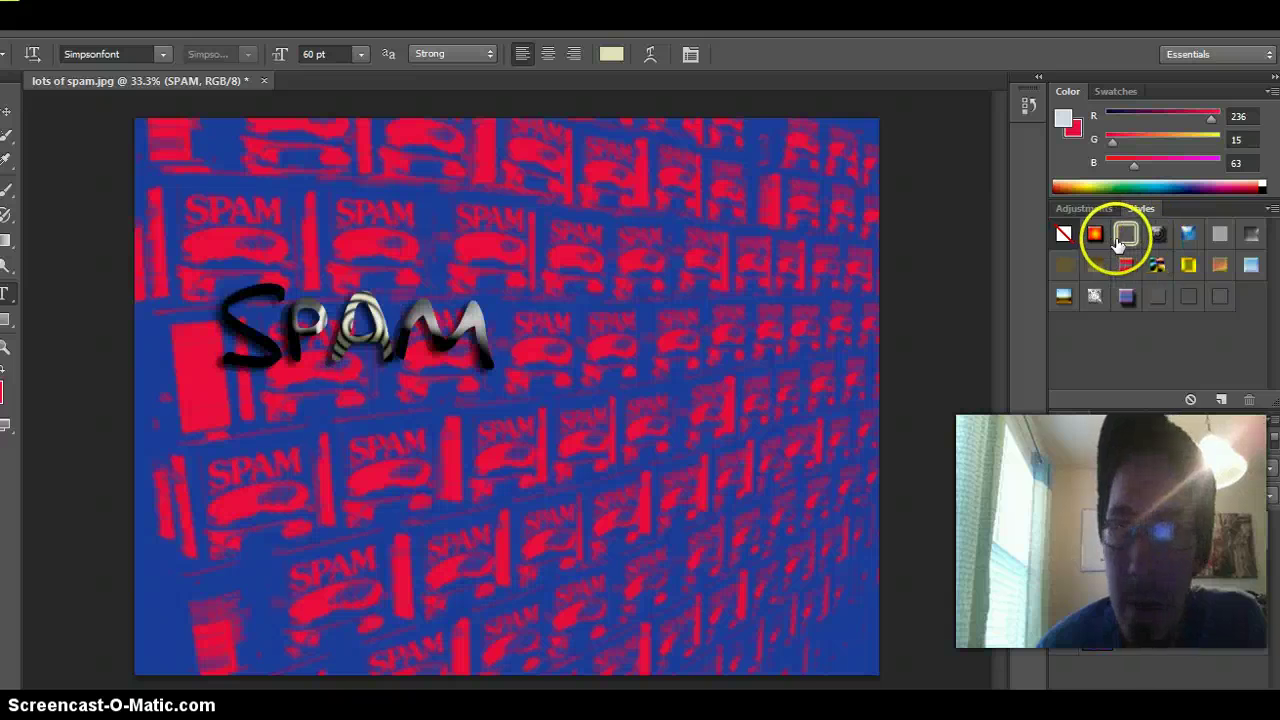
pyautogui.click(1125, 237)
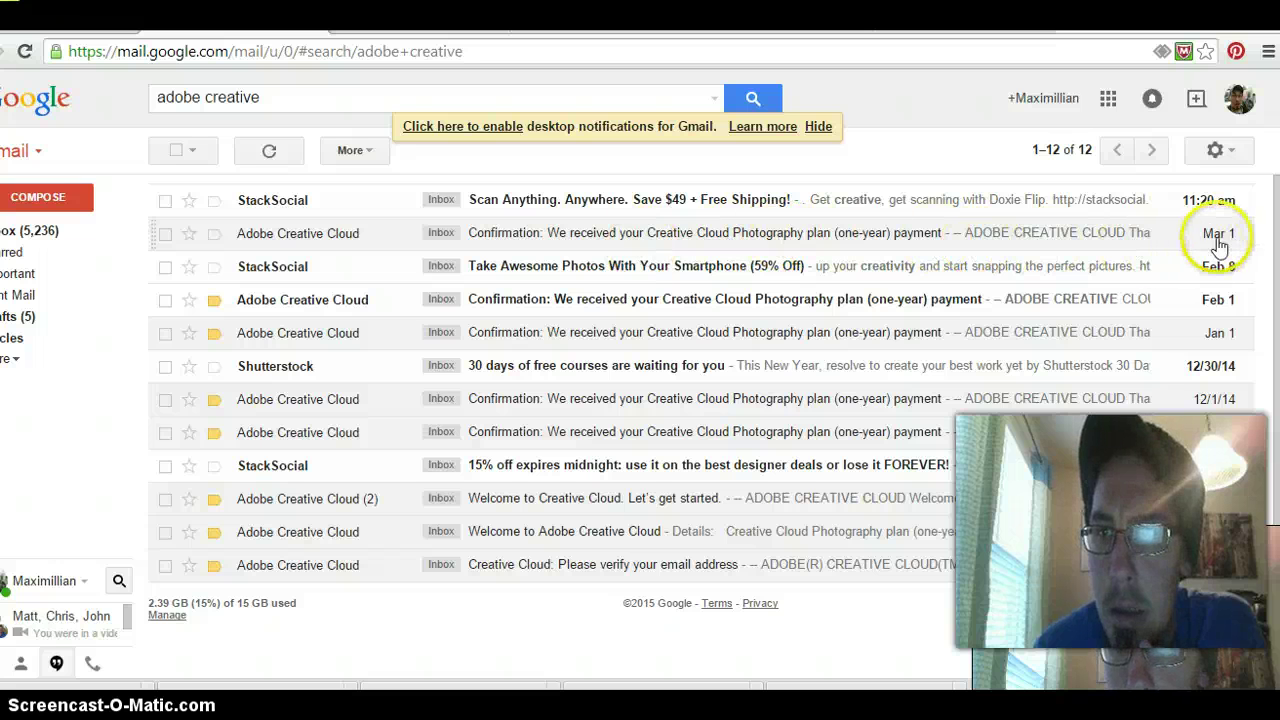
# Open the Mar 1 Adobe Creative Cloud payment confirmation in Gmail and review its membership details and total payment
pyautogui.click(843, 232)
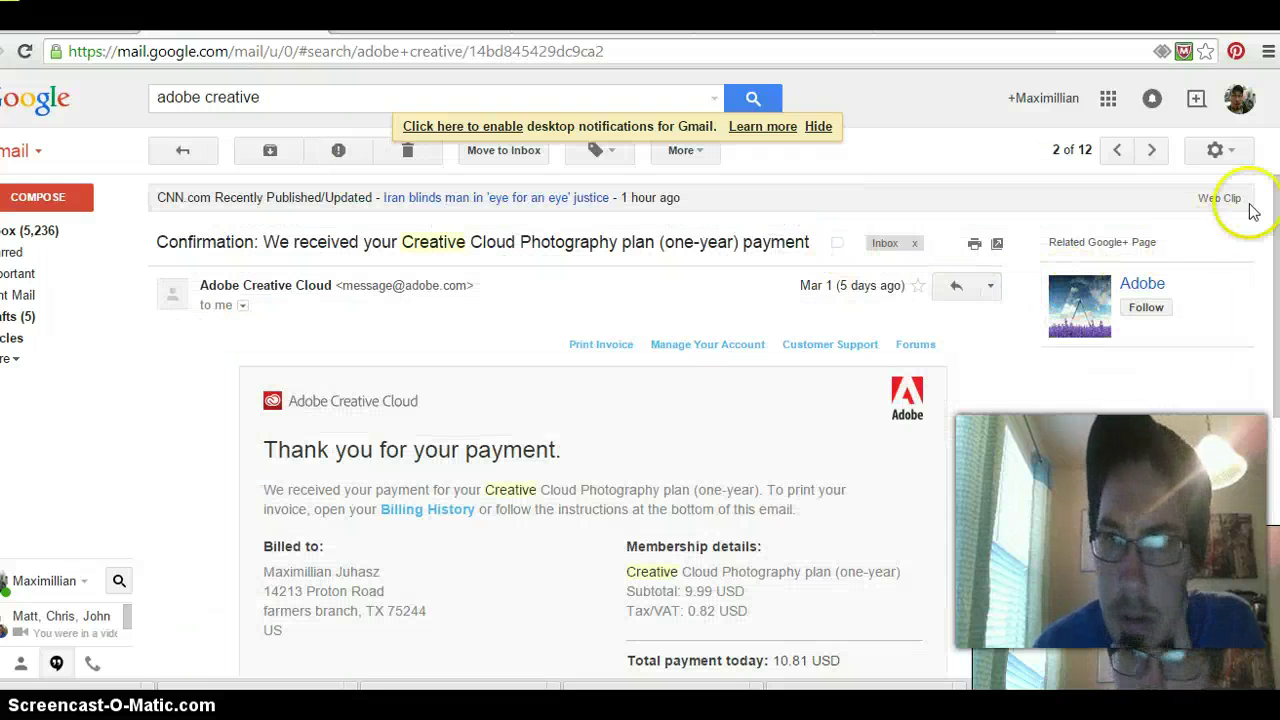
pyautogui.scroll(-3, 1276, 220)
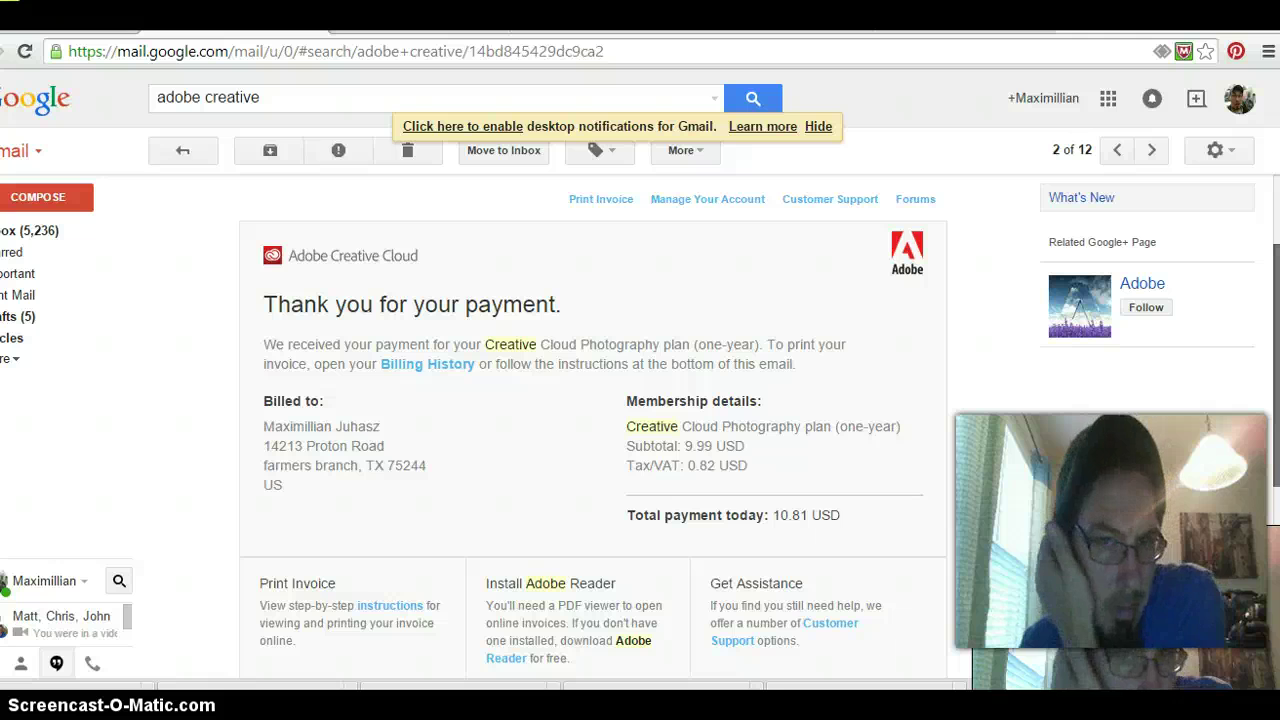
pyautogui.scroll(-2, 593, 420)
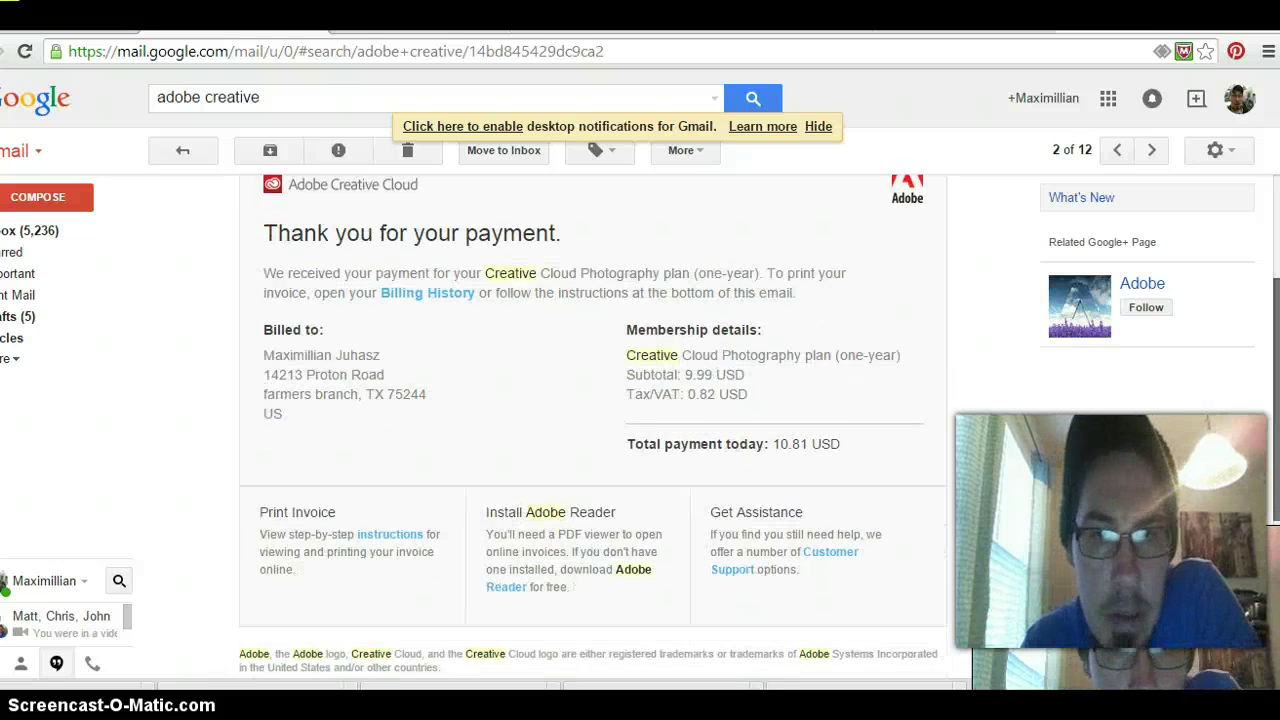
pyautogui.moveTo(1276, 330)
pyautogui.mouseDown()
pyautogui.moveTo(1276, 349)
pyautogui.moveTo(1276, 320)
pyautogui.mouseUp()
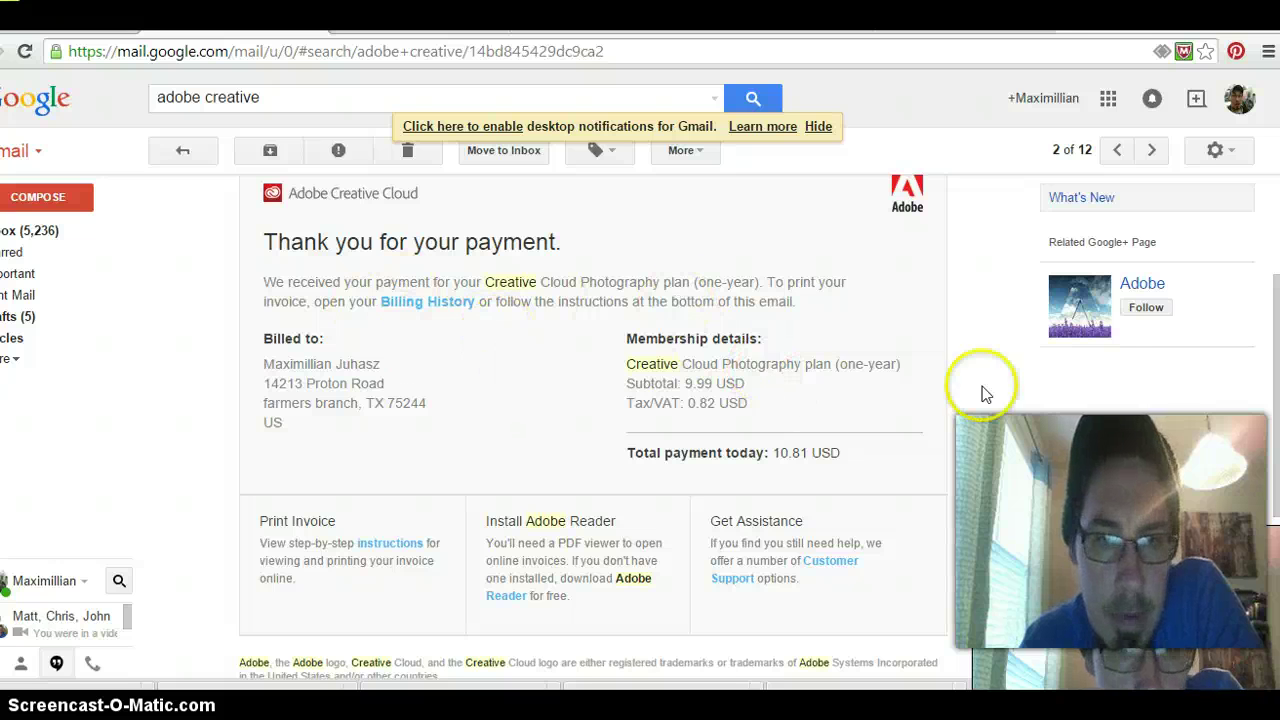
pyautogui.scroll(2, 1274, 380)
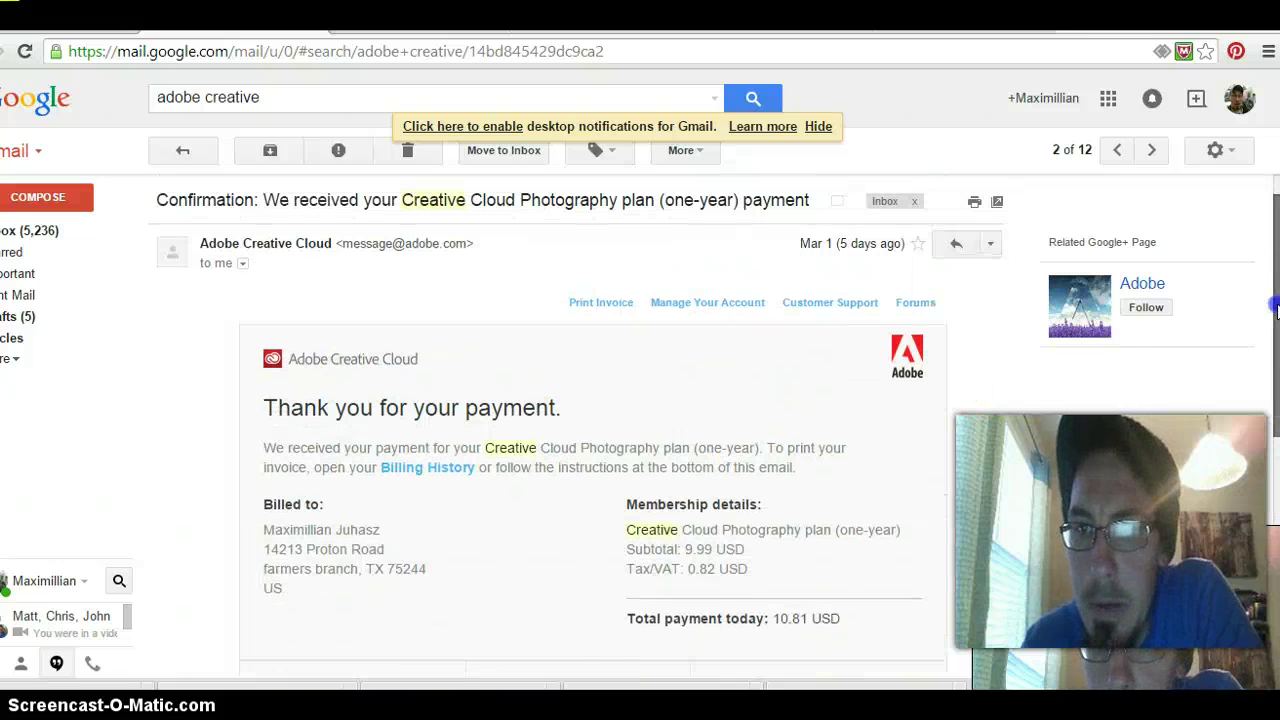